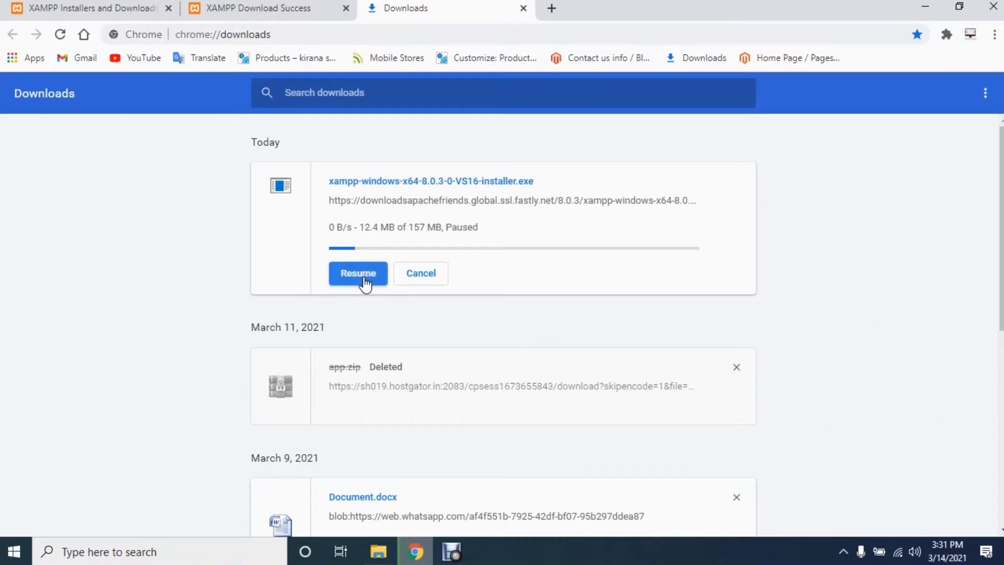
# Minimise the browser and open the Xampp folder on Local Disk (C:) in File Explorer
pyautogui.click(916, 6)
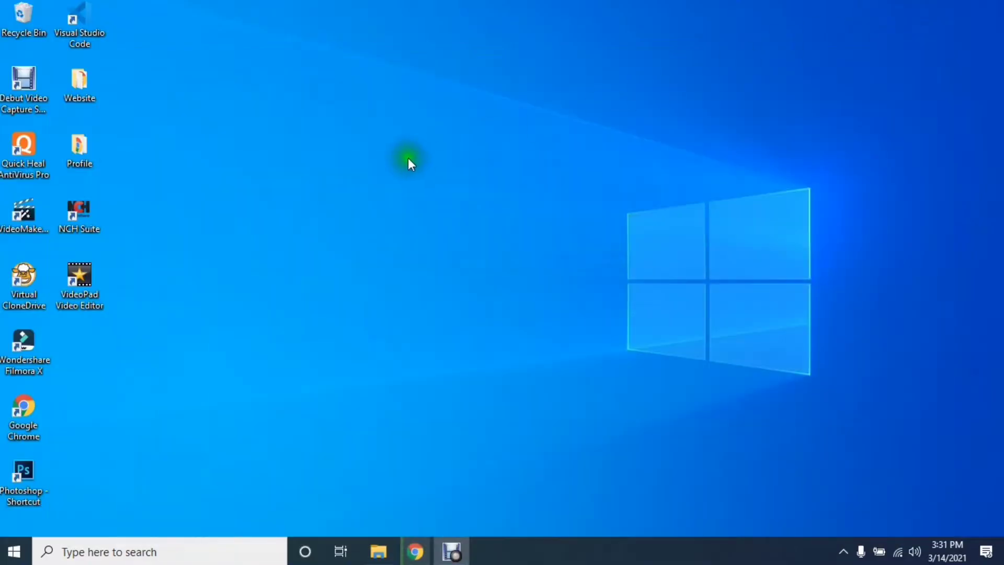
pyautogui.click(374, 557)
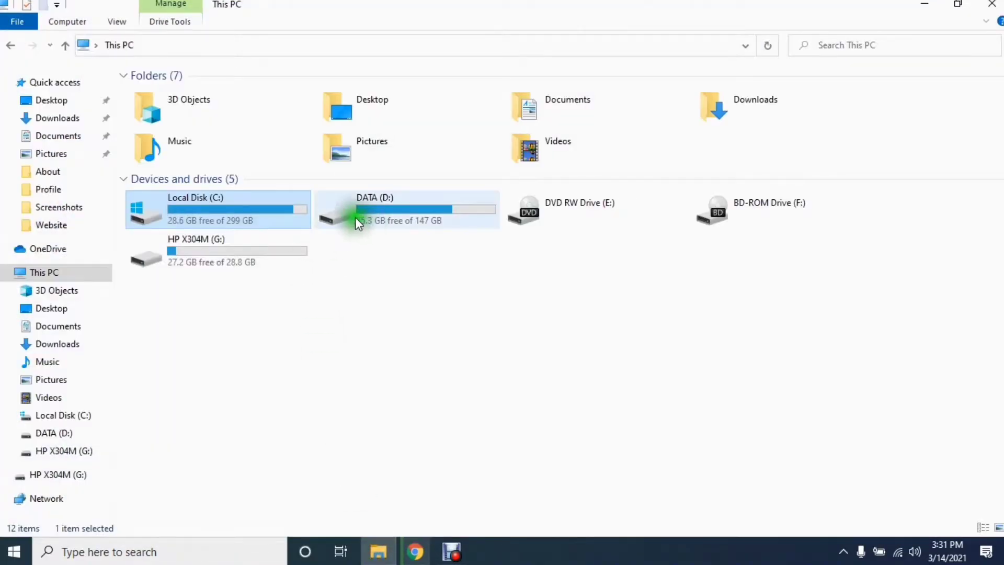
pyautogui.doubleClick(271, 215)
pyautogui.click(244, 271)
pyautogui.doubleClick(171, 344)
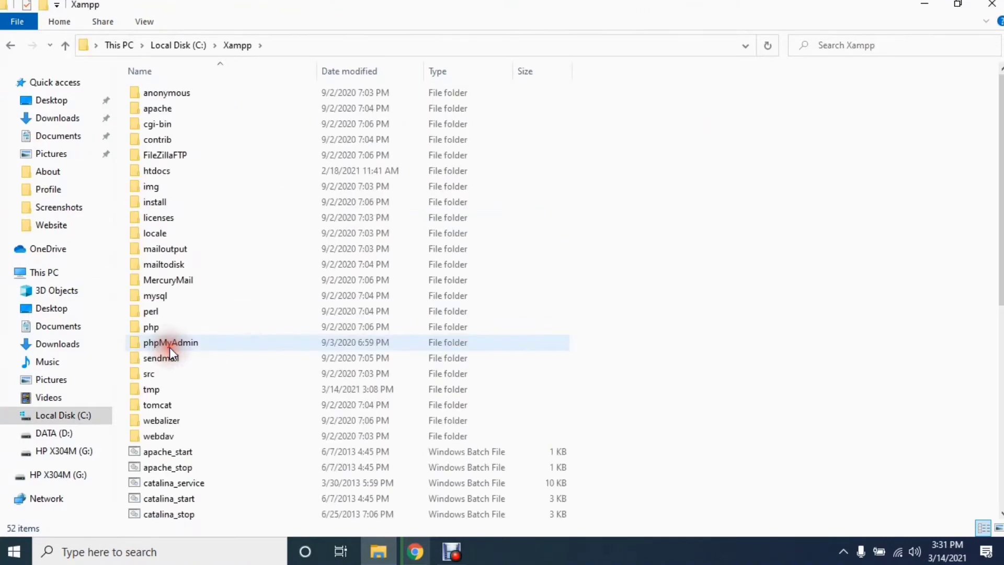
pyautogui.click(198, 46)
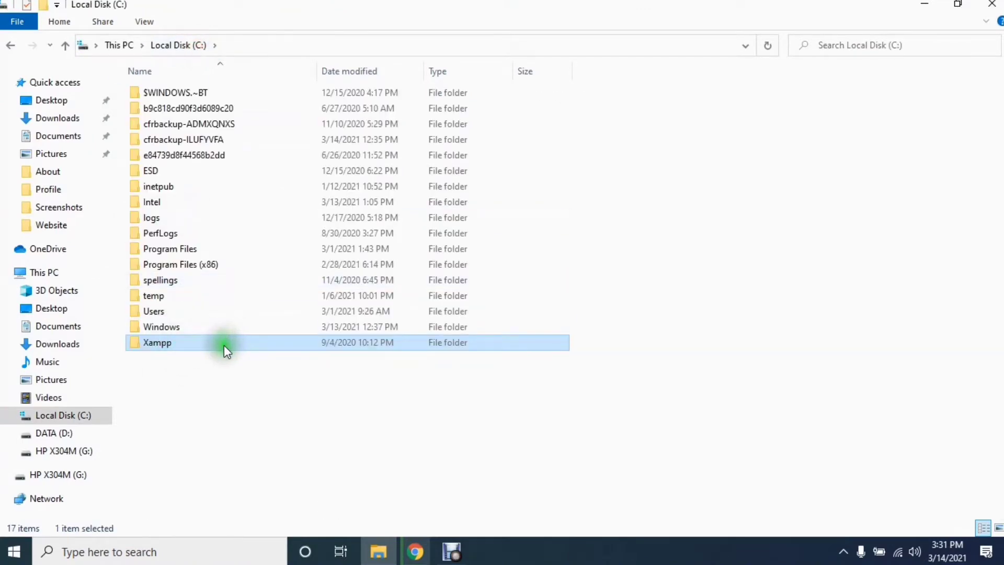
pyautogui.doubleClick(223, 344)
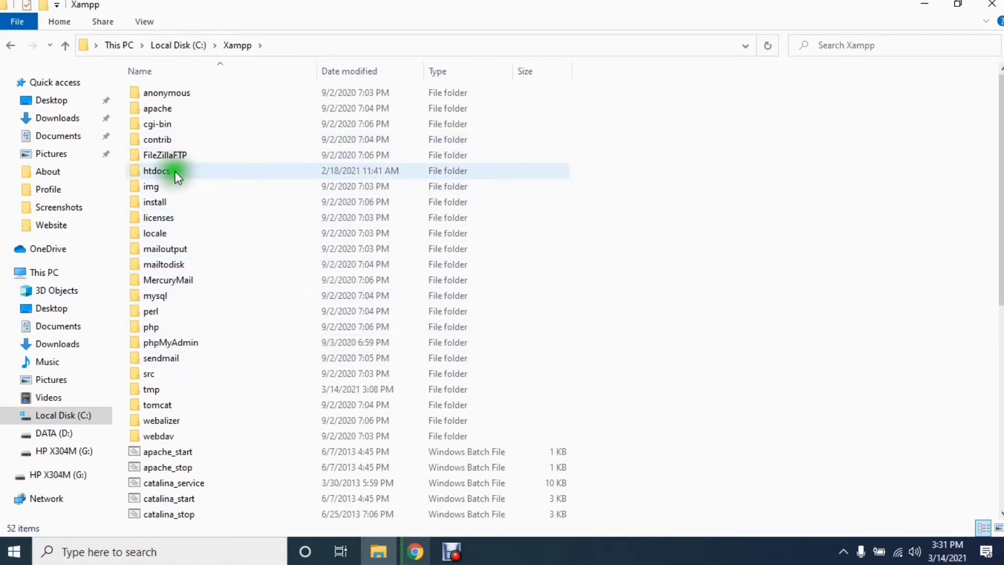
# Launch the xampp-control application from the Xampp folder and bring up its control panel with the folder window minimised
pyautogui.scroll(-8, 178, 180)
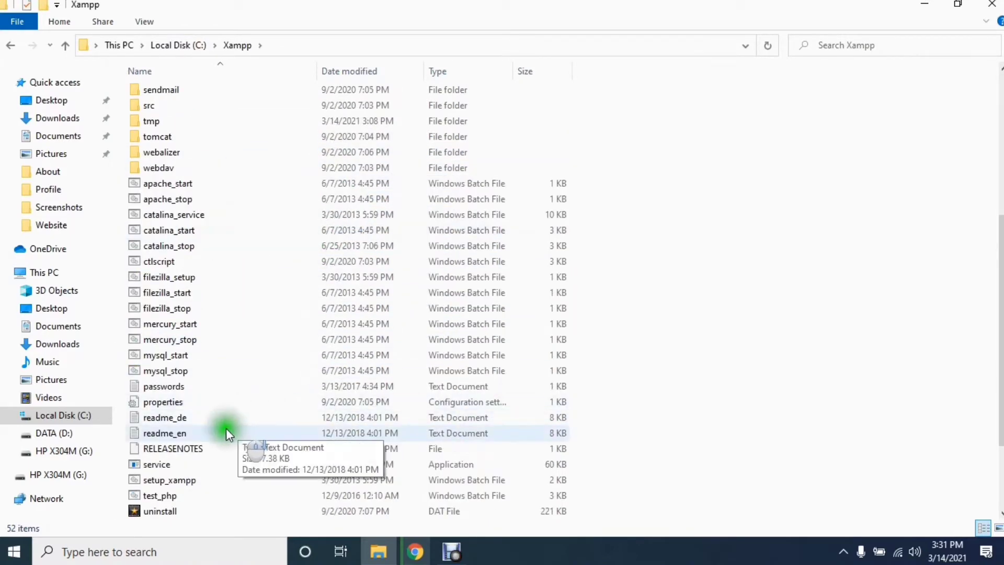
pyautogui.click(184, 480)
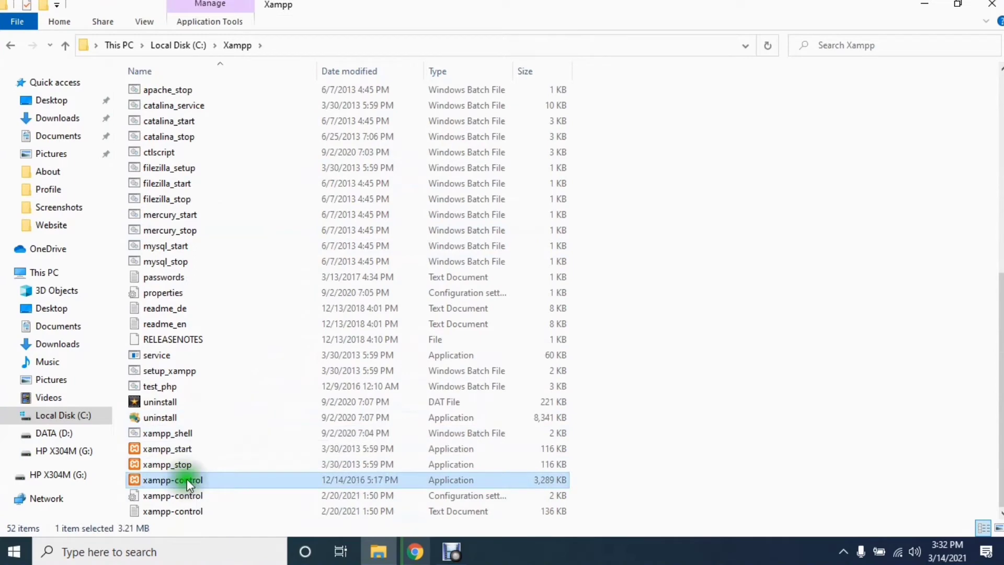
pyautogui.rightClick(186, 480)
pyautogui.click(263, 59)
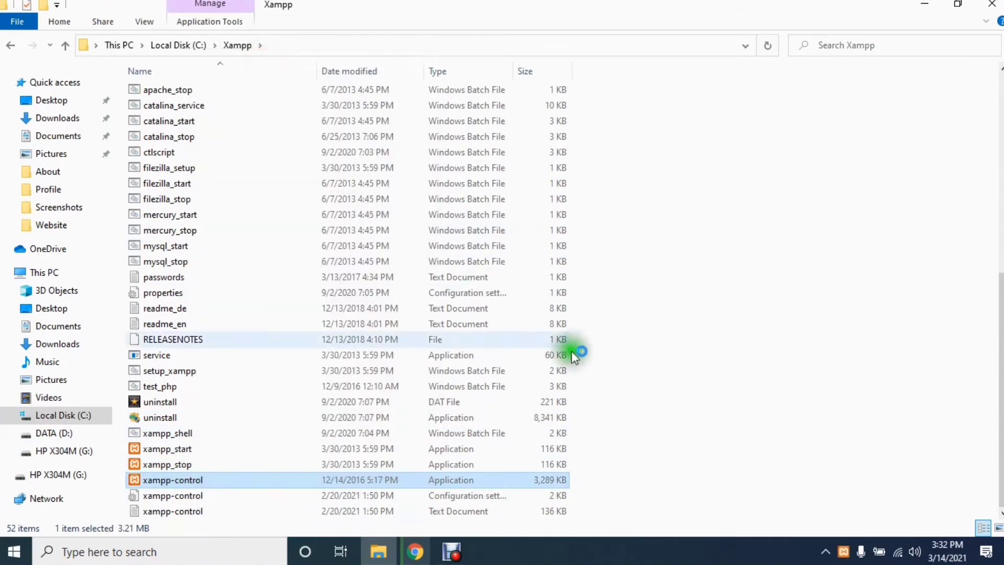
pyautogui.click(843, 551)
pyautogui.click(865, 434)
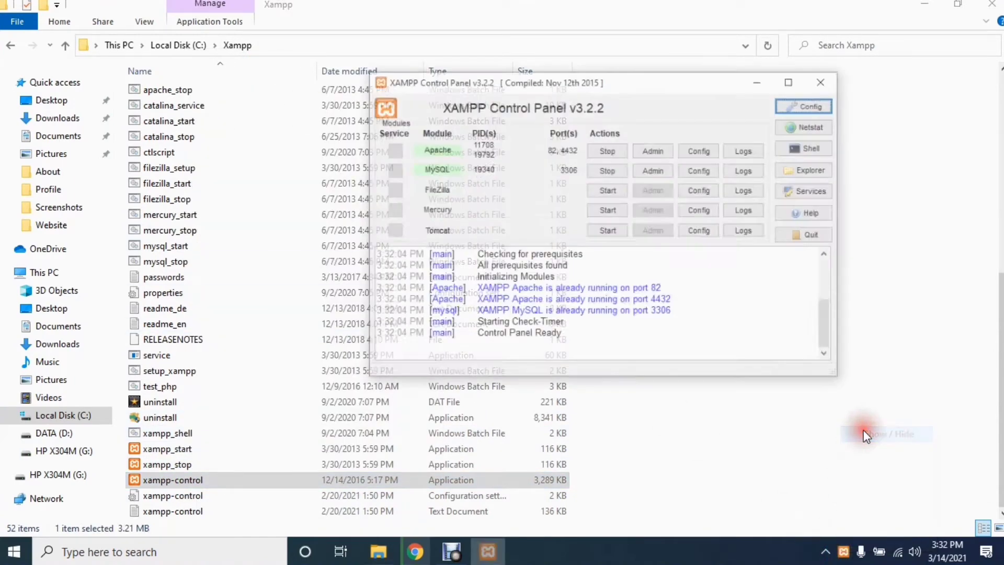
pyautogui.click(924, 4)
pyautogui.moveTo(783, 43); pyautogui.dragTo(614, 92)
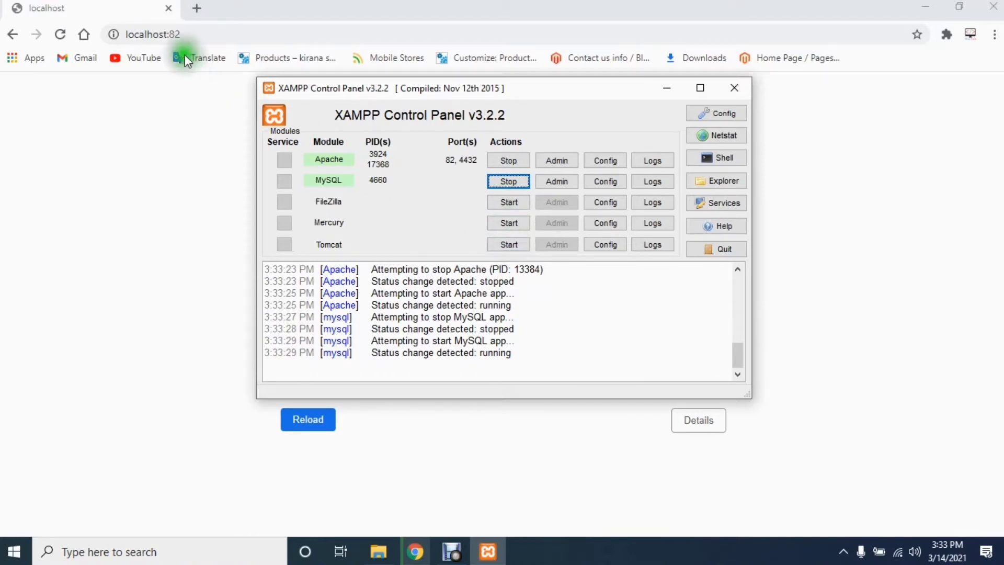
# Load localhost:82 in the browser and open phpMyAdmin from the XAMPP dashboard
pyautogui.click(206, 36)
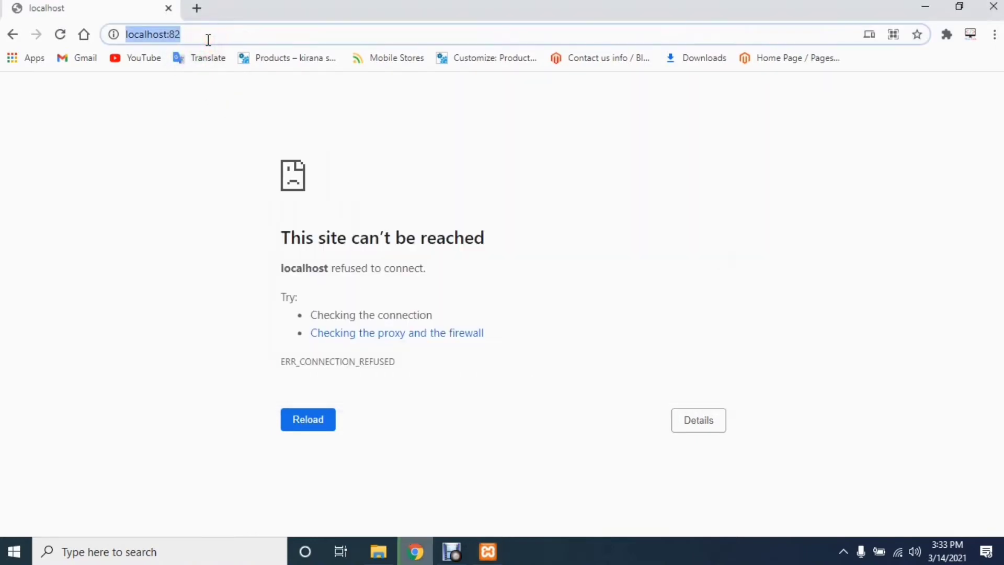
pyautogui.press('Return')
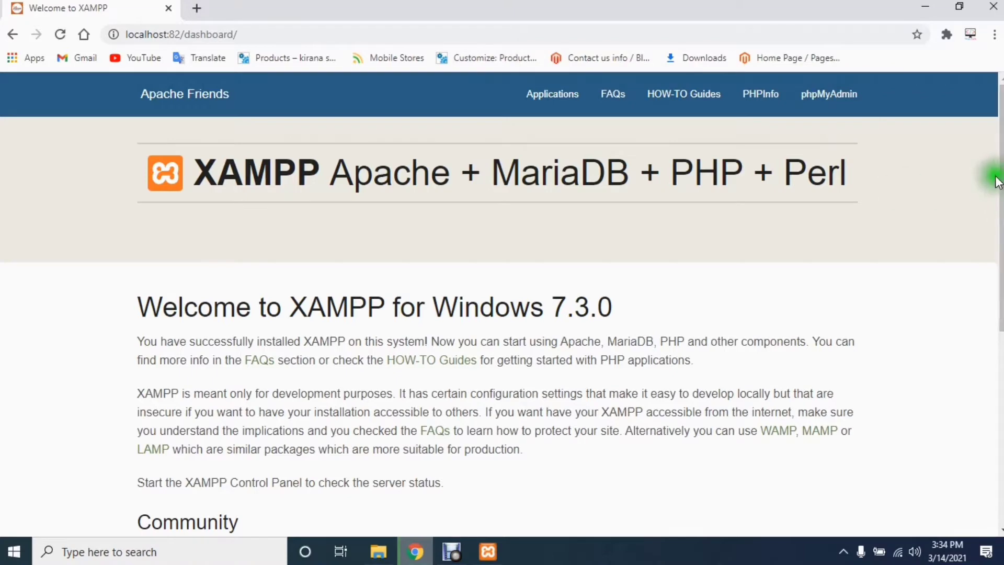
pyautogui.moveTo(998, 162); pyautogui.dragTo(969, 141)
pyautogui.click(814, 105)
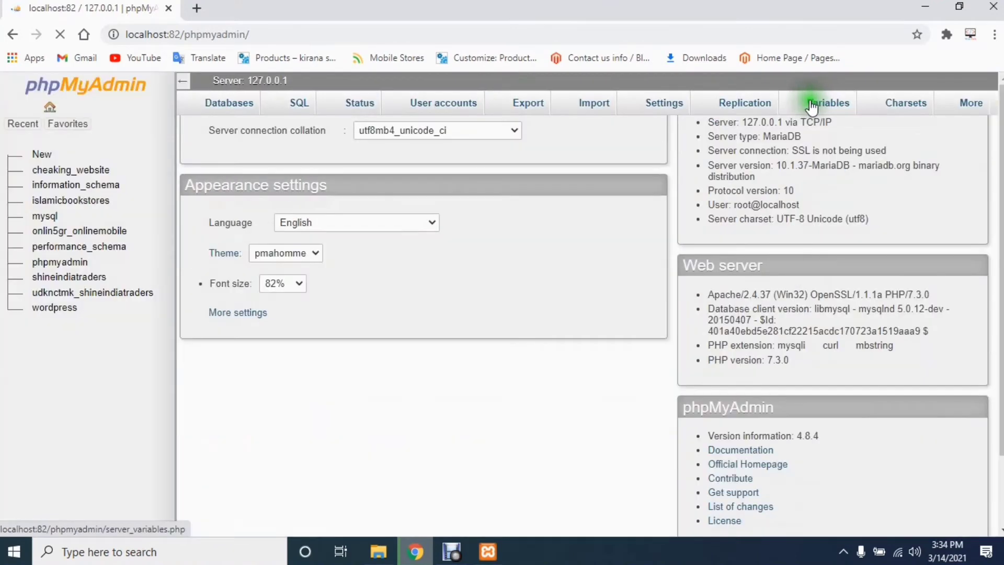
# Create a new database named magento with the latin1_swedish_ci collation and select it in the database list
pyautogui.click(35, 157)
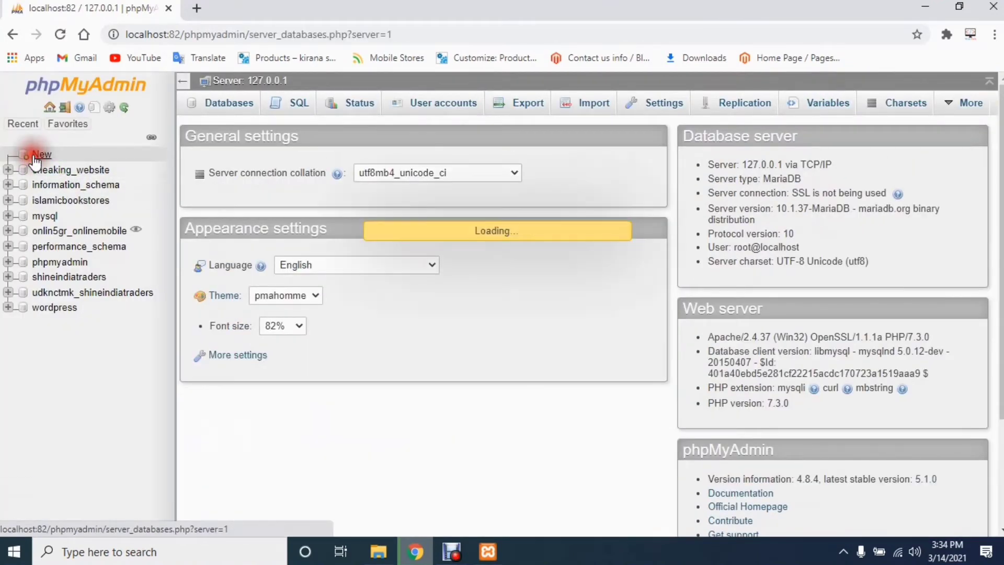
pyautogui.click(296, 208)
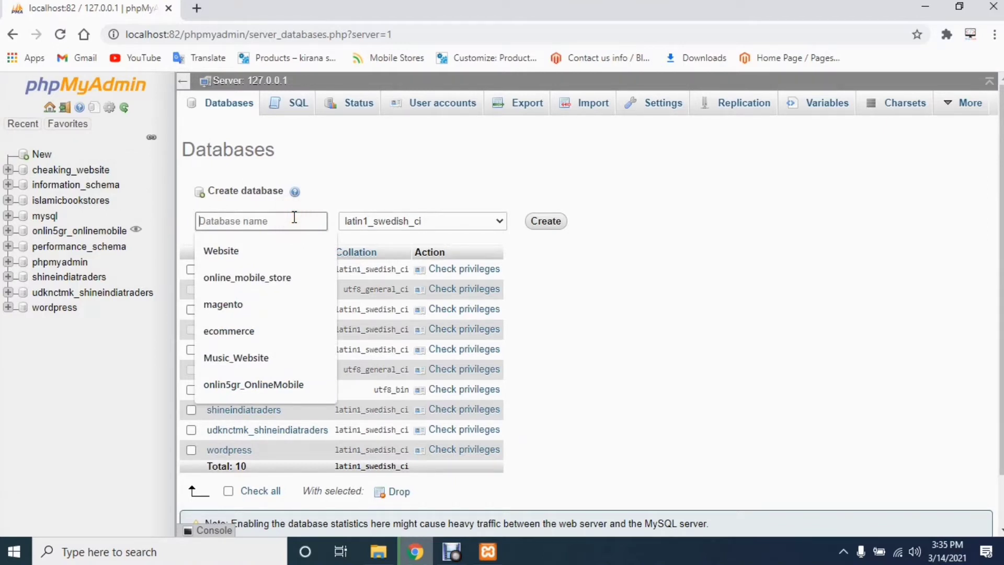
pyautogui.write('mage')
pyautogui.press('Down')
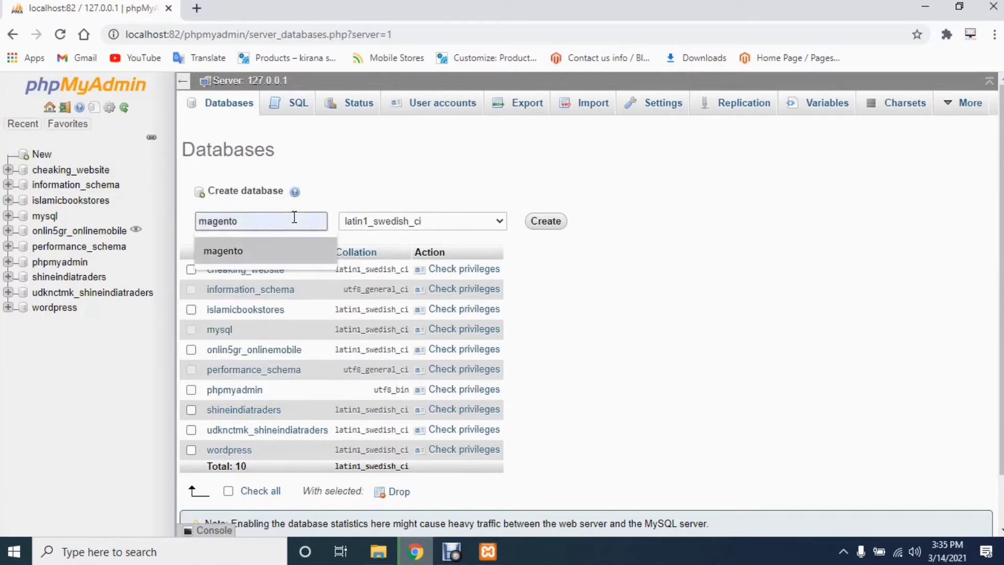
pyautogui.press('Return')
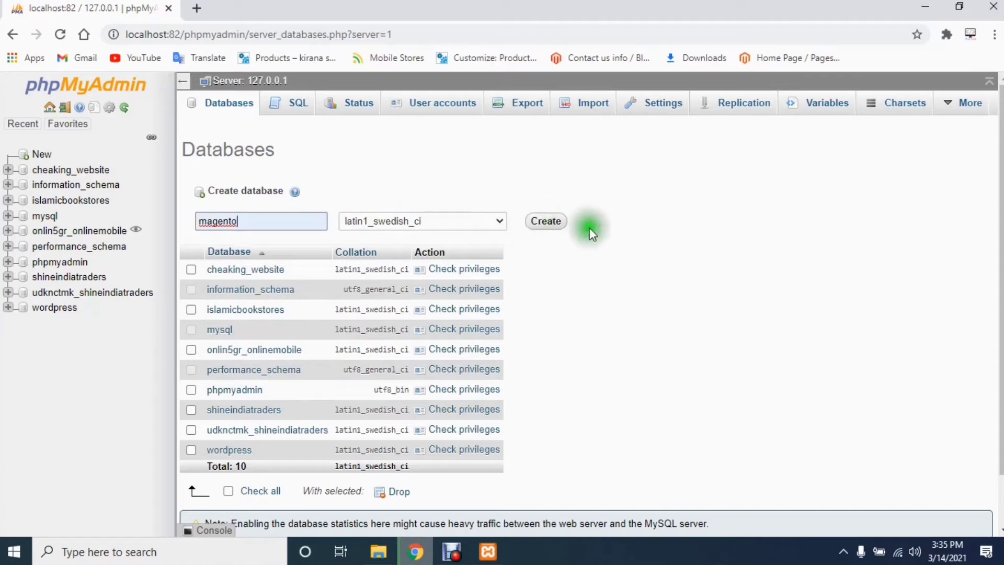
pyautogui.click(545, 221)
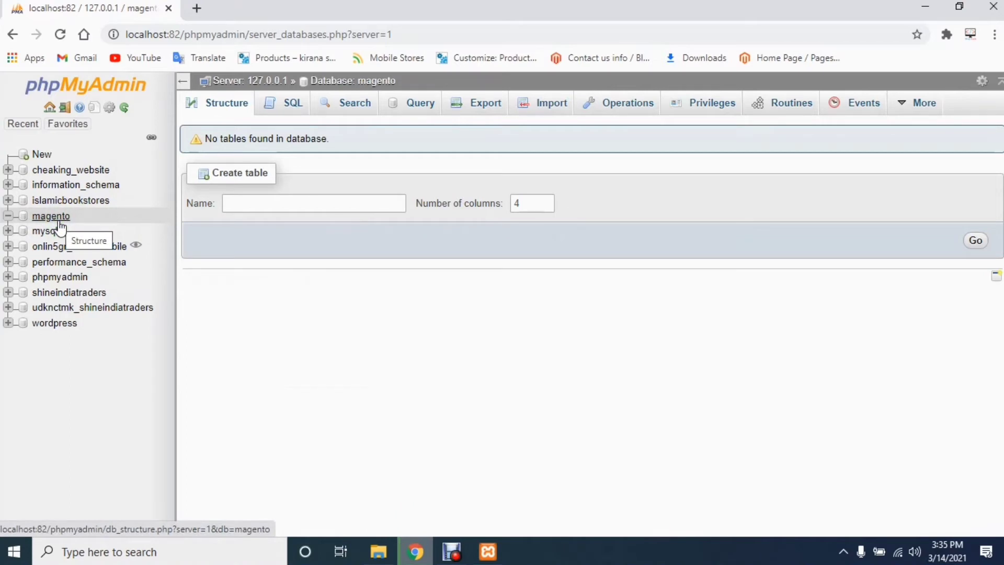
pyautogui.click(59, 222)
# Search Google for magento in a new browser tab and open the Download page of magento.com
pyautogui.click(196, 8)
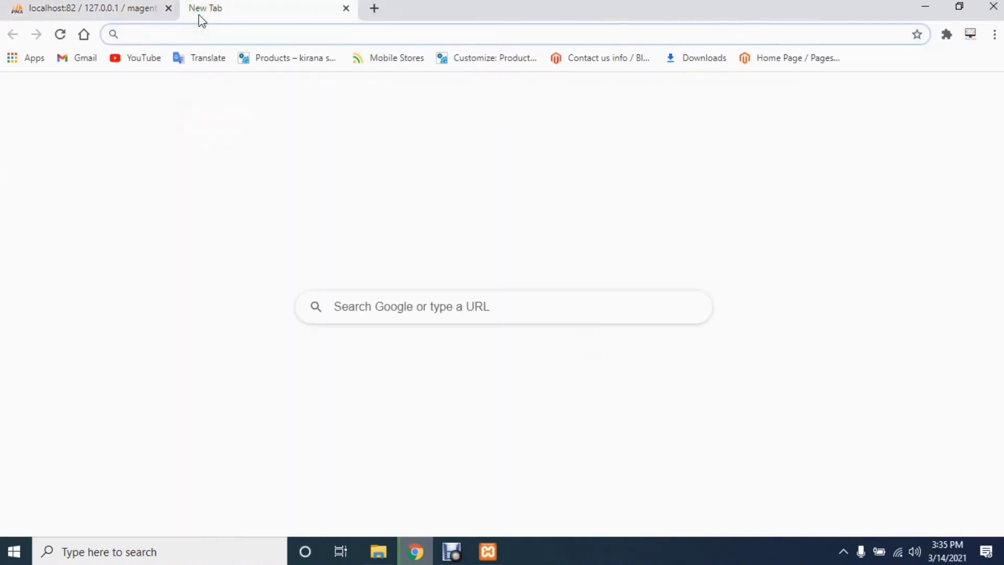
pyautogui.write('ma')
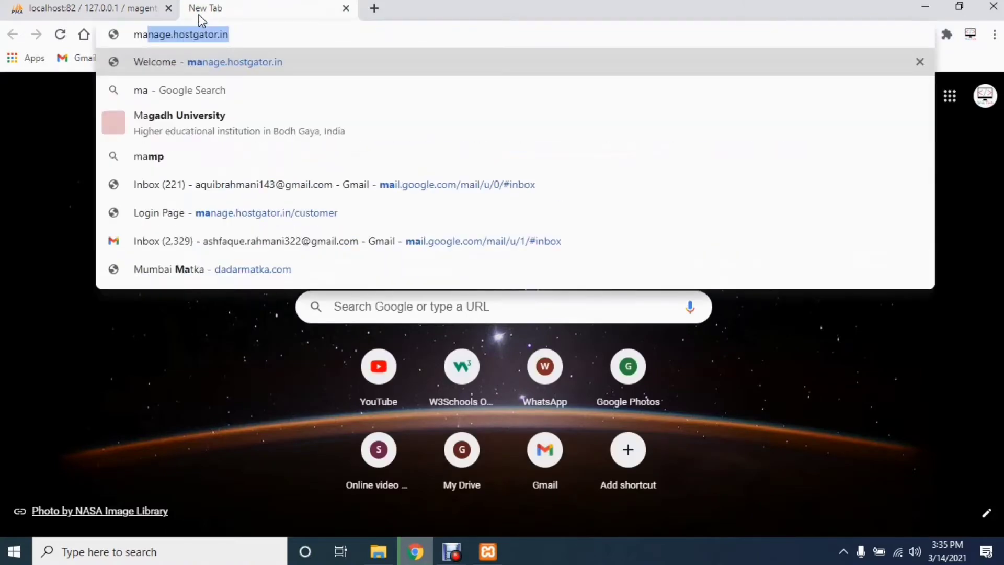
pyautogui.write('gento')
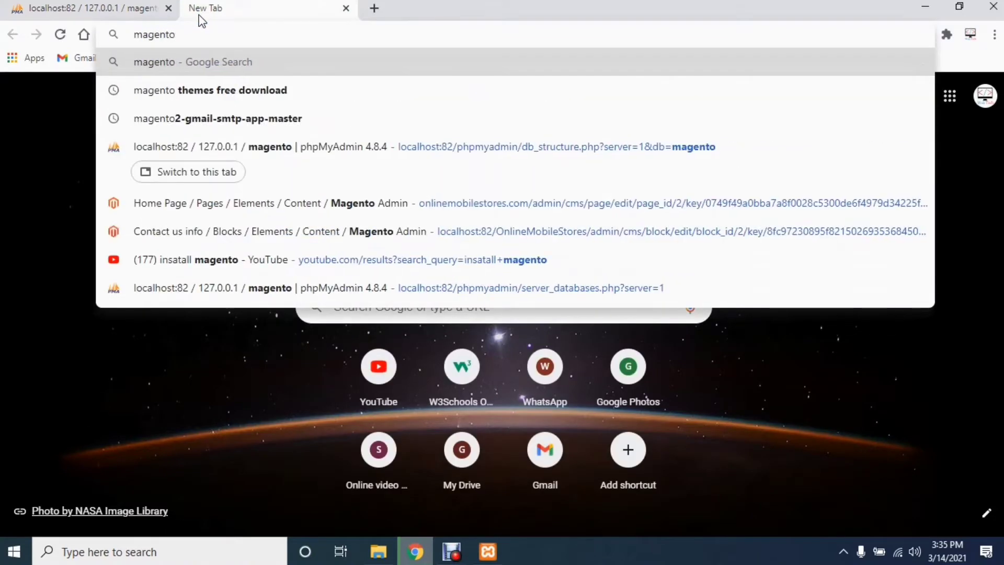
pyautogui.press('Return')
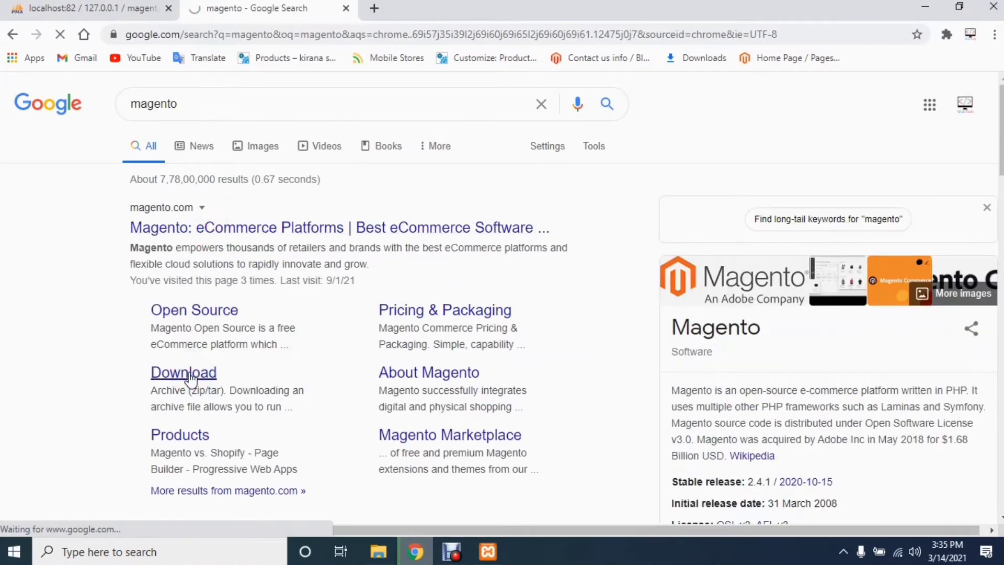
pyautogui.click(191, 374)
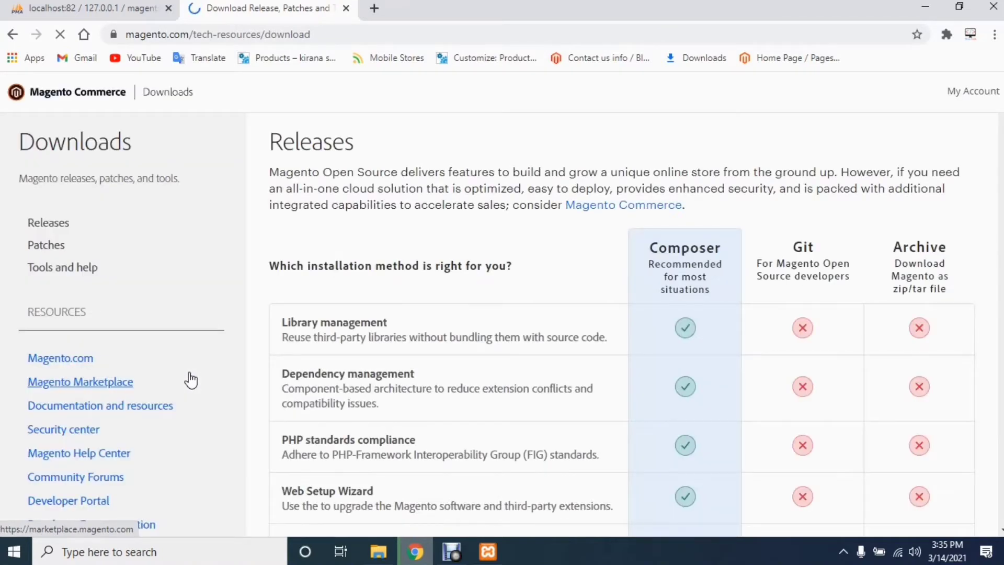
# Request the Magento Open Source ver 2.4.2 archive with sample data included and log in with the saved account details to download it
pyautogui.click(390, 342)
pyautogui.scroll(-15, 392, 343)
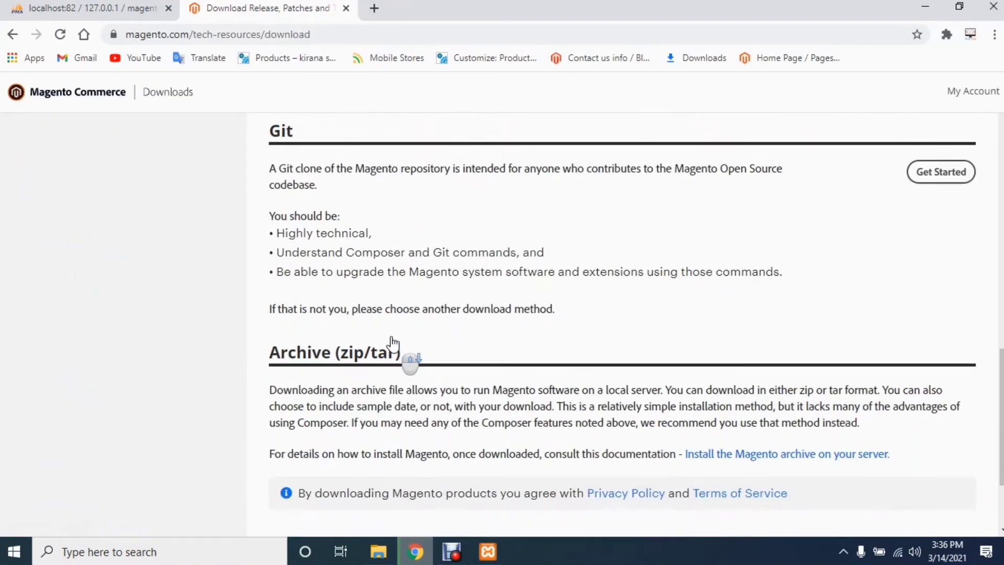
pyautogui.scroll(-5, 392, 343)
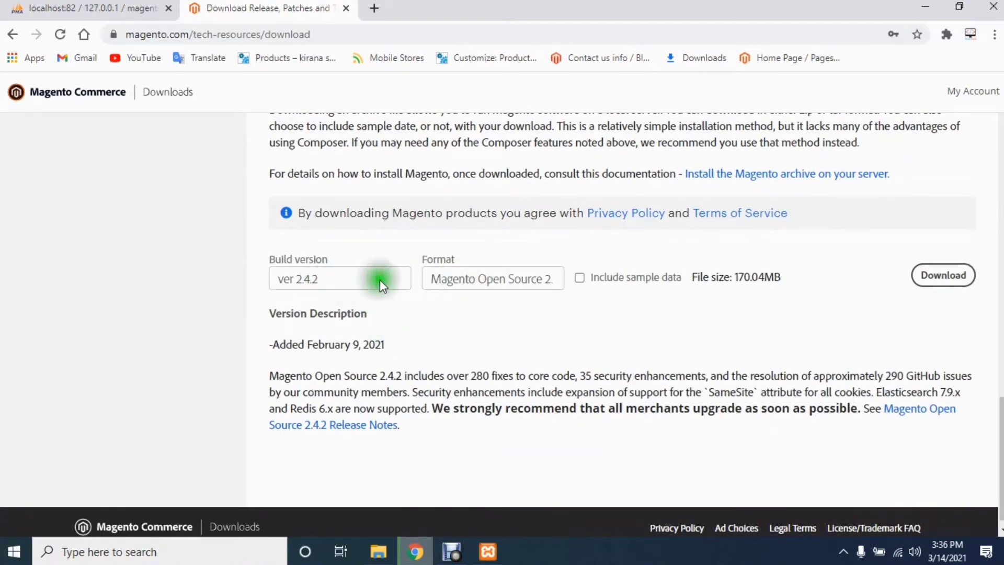
pyautogui.click(580, 278)
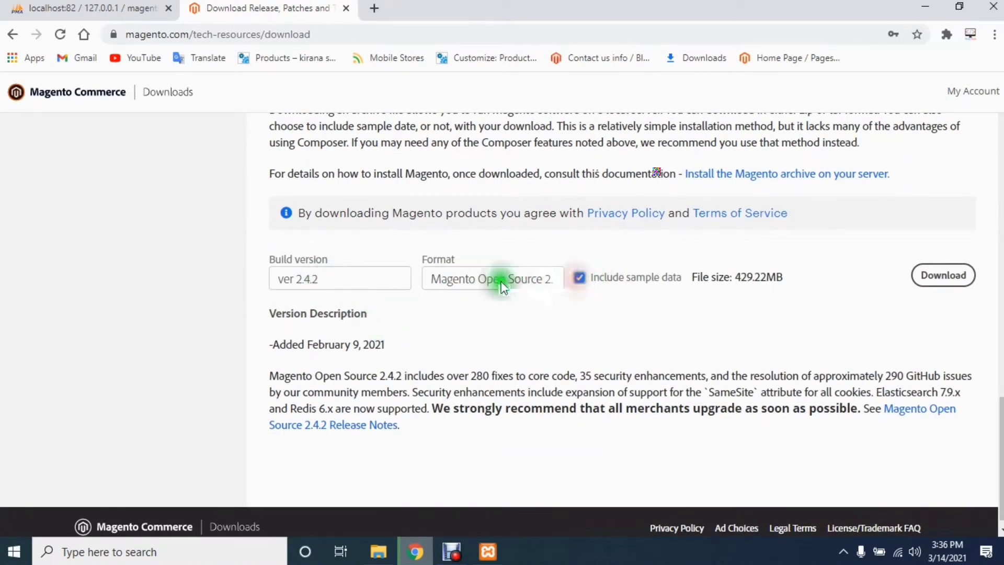
pyautogui.click(951, 280)
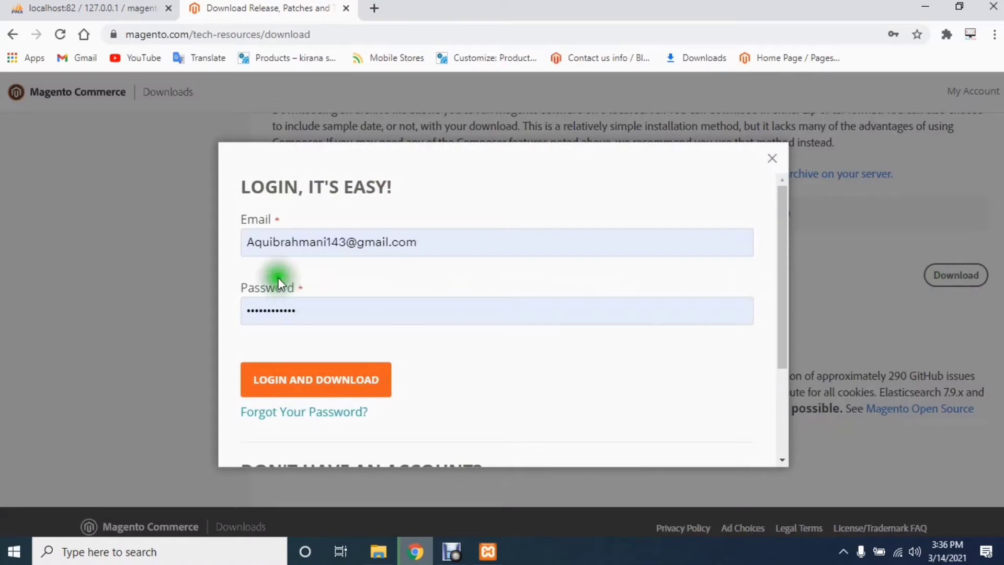
pyautogui.click(314, 382)
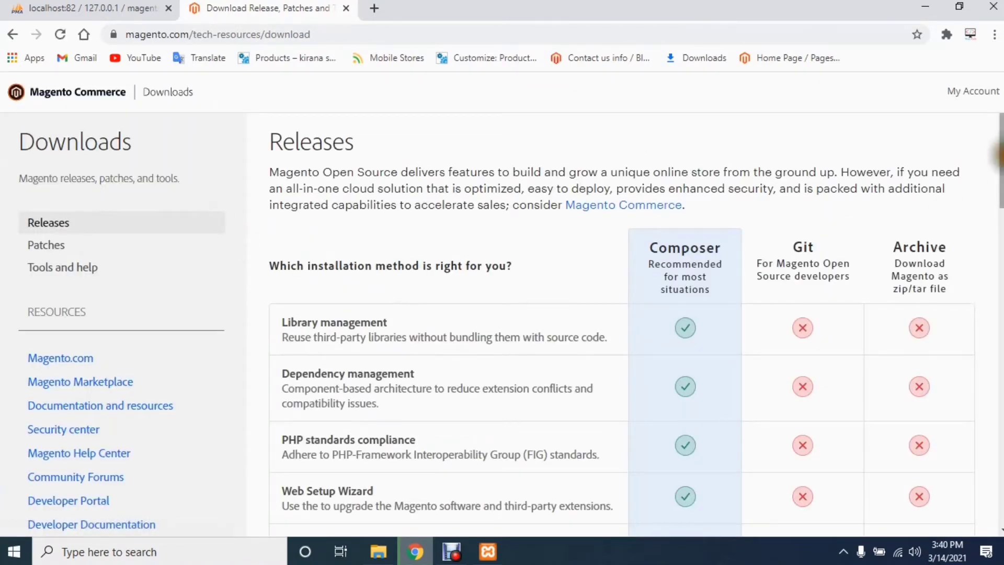
# Review the build version and format choices of the ver 2.4.2 archive and include the sample data
pyautogui.moveTo(999, 157); pyautogui.dragTo(1000, 450)
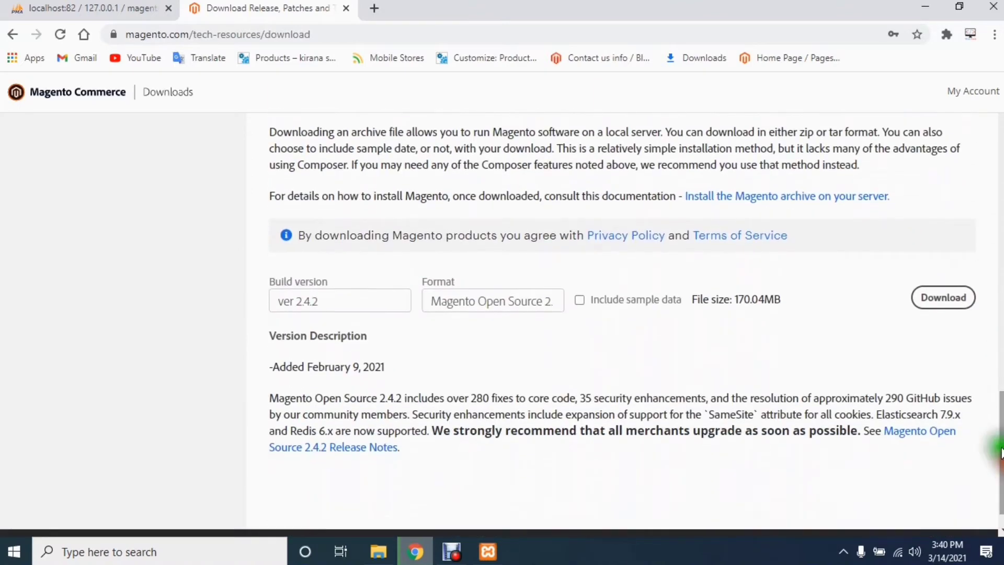
pyautogui.click(336, 303)
pyautogui.click(337, 299)
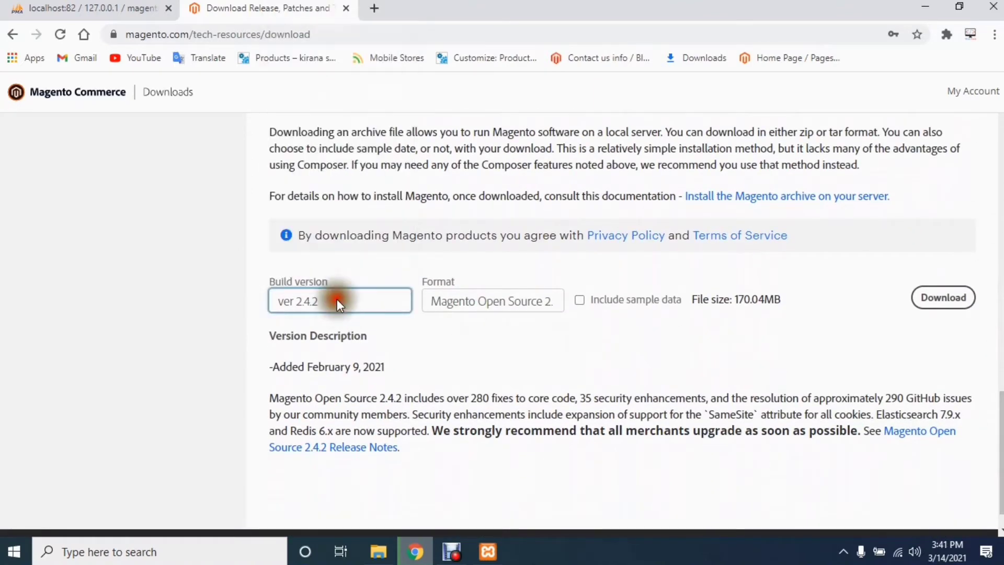
pyautogui.click(494, 299)
pyautogui.click(494, 299)
pyautogui.click(579, 300)
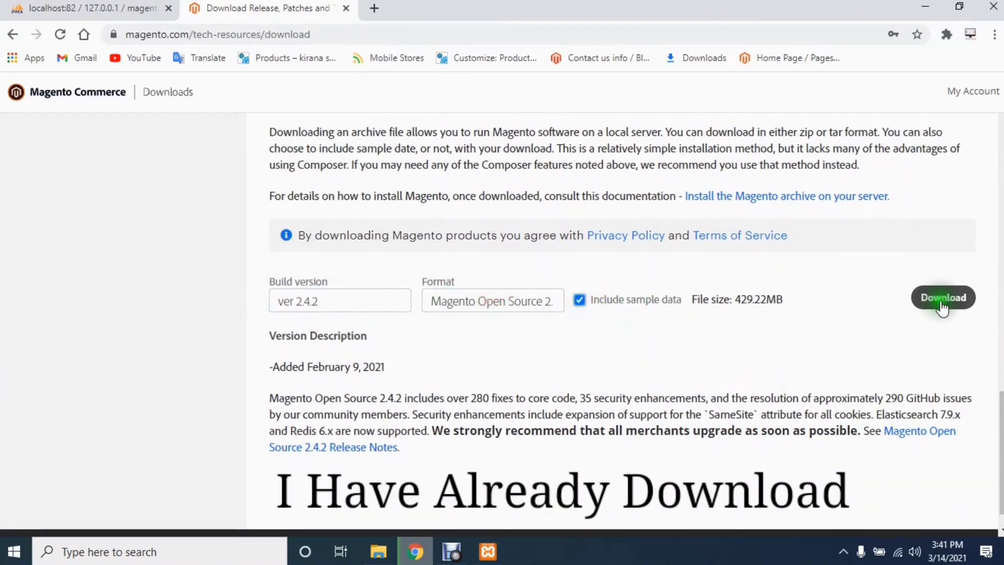
# Minimise the browser, refresh the desktop and reposition the downloaded Magento archive on it
pyautogui.click(925, 7)
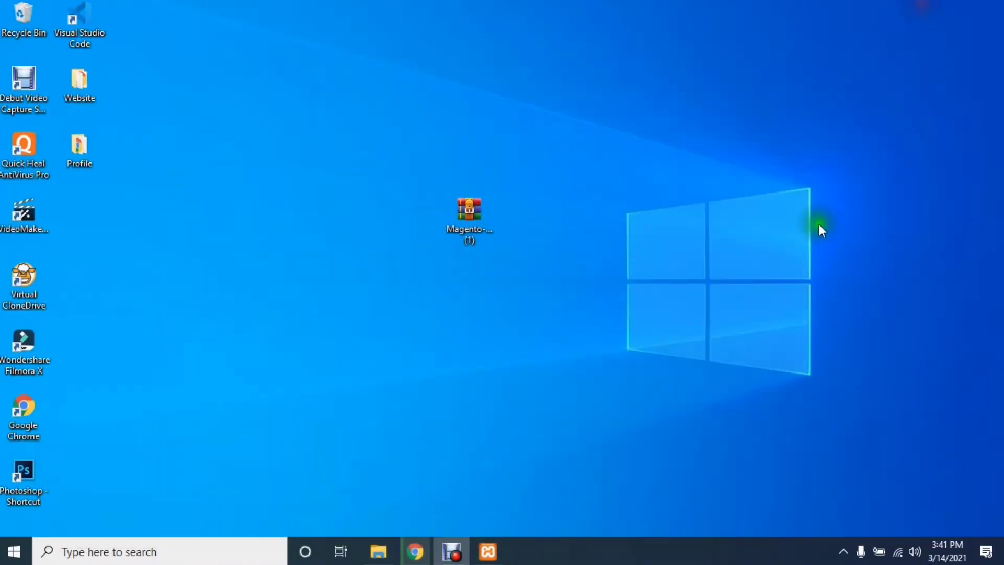
pyautogui.moveTo(438, 180); pyautogui.dragTo(444, 162)
pyautogui.rightClick(587, 108)
pyautogui.click(634, 153)
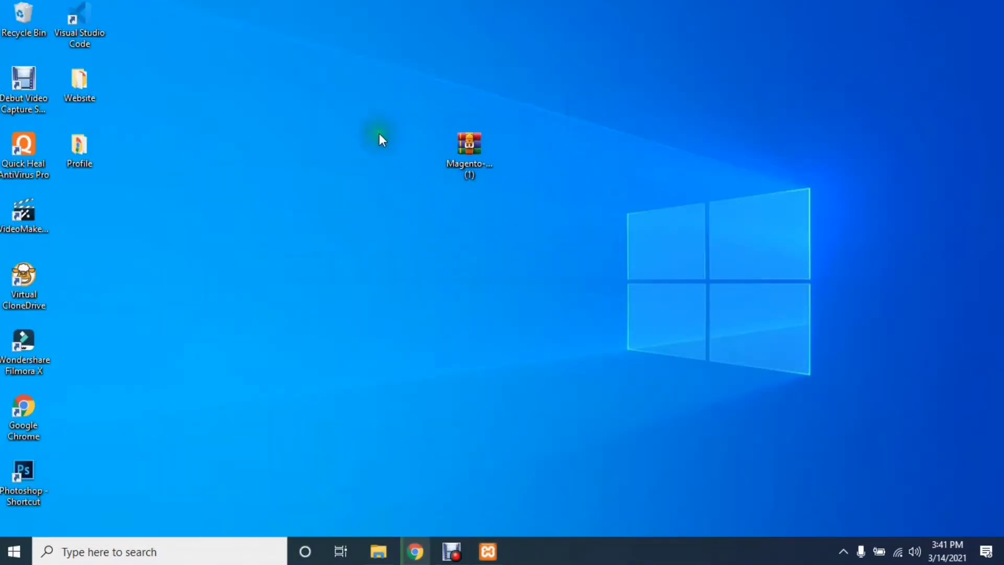
pyautogui.moveTo(470, 149); pyautogui.dragTo(434, 162)
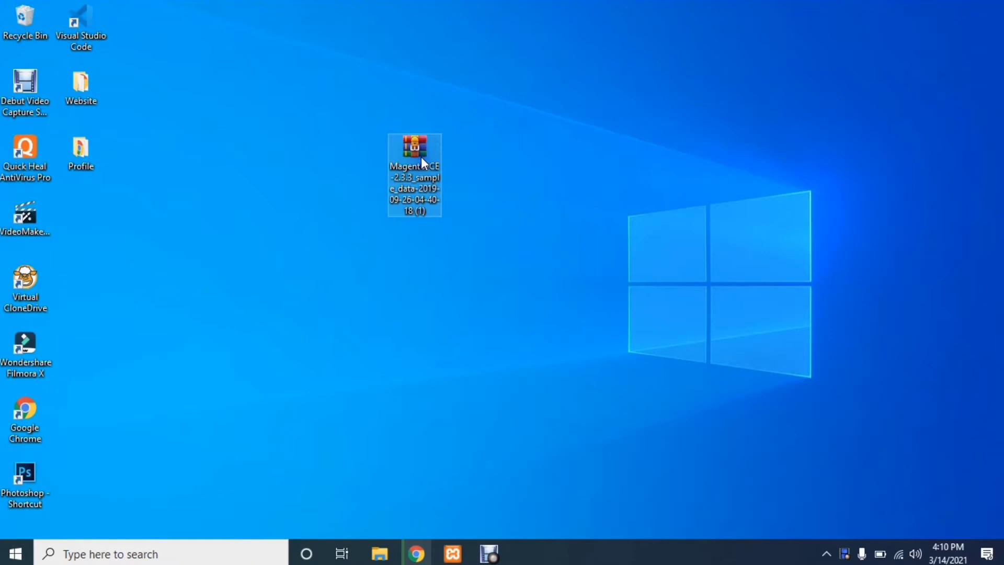
# Cut the Magento archive from the desktop and open the htdocs folder inside C:\Xampp in File Explorer
pyautogui.rightClick(422, 157)
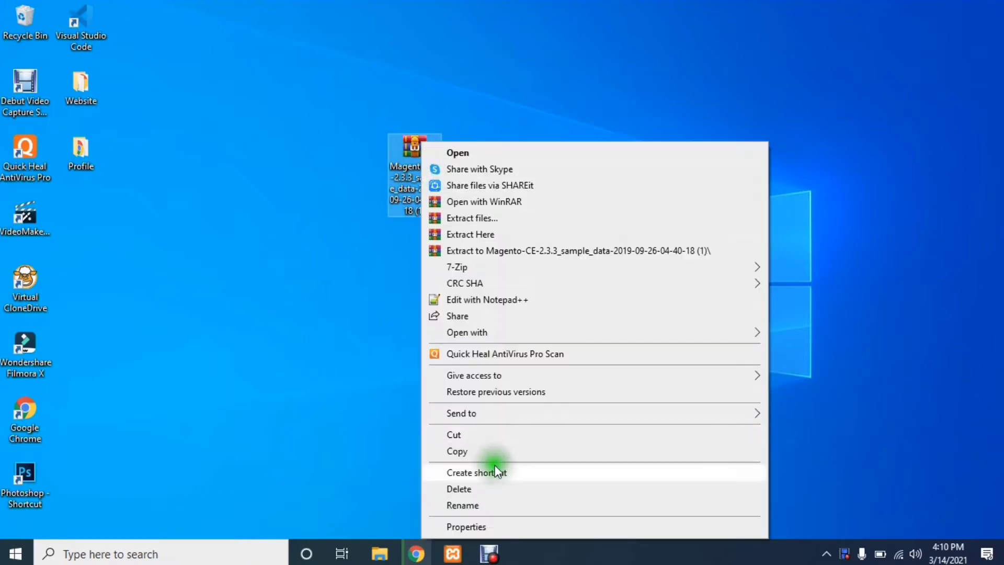
pyautogui.click(450, 435)
pyautogui.click(379, 553)
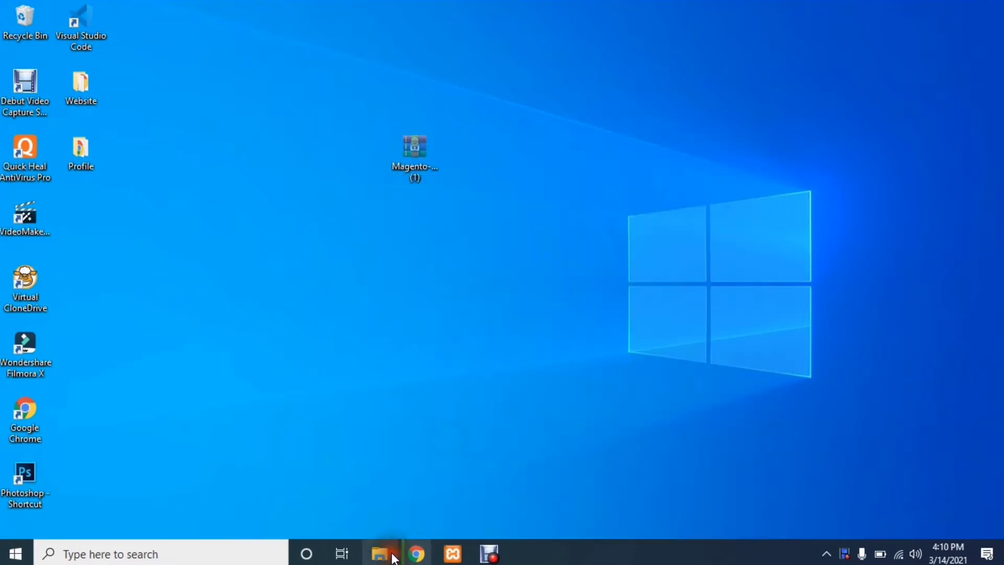
pyautogui.click(52, 273)
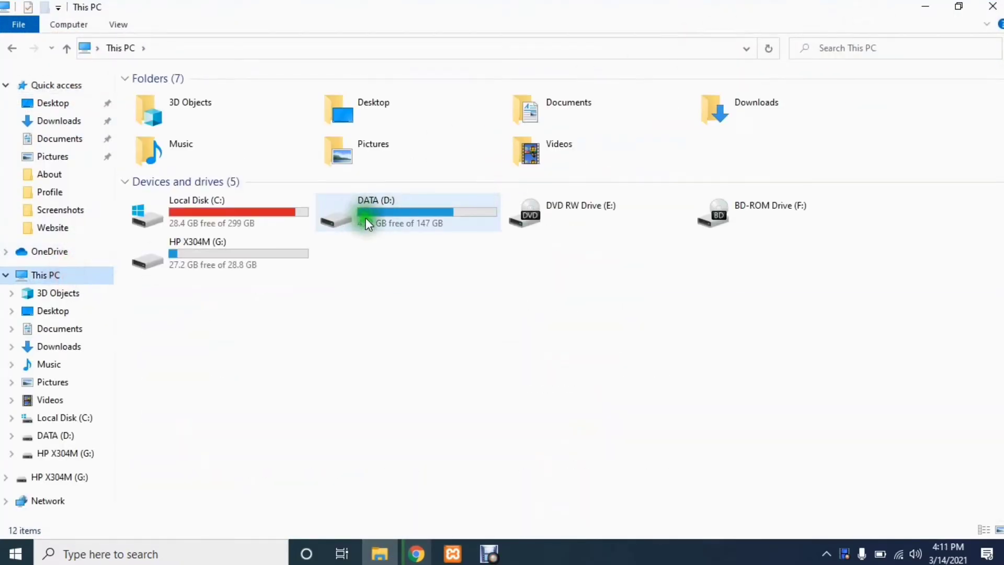
pyautogui.doubleClick(250, 219)
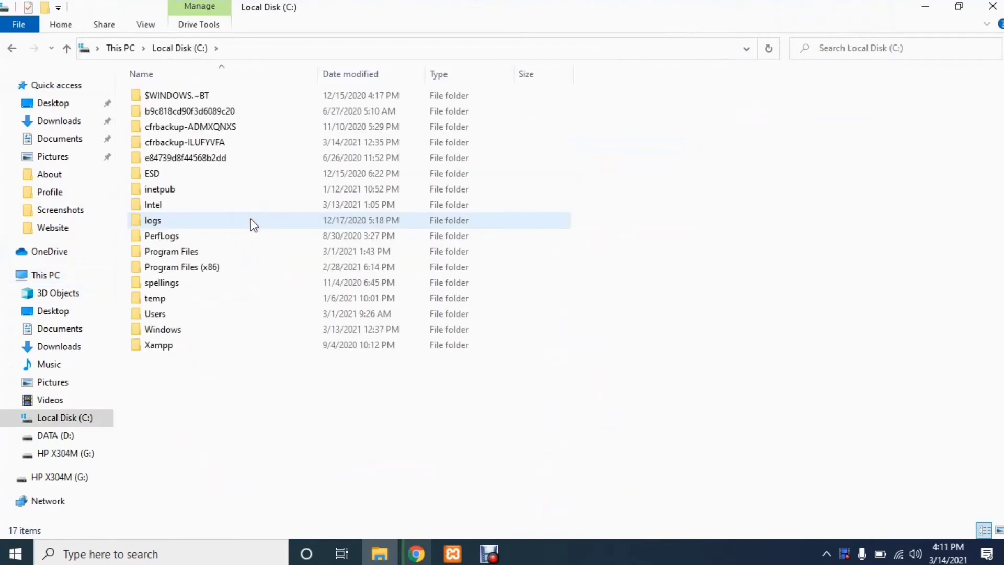
pyautogui.doubleClick(175, 344)
pyautogui.doubleClick(180, 173)
# Create a folder named magento in htdocs and paste the Magento archive into it
pyautogui.rightClick(649, 188)
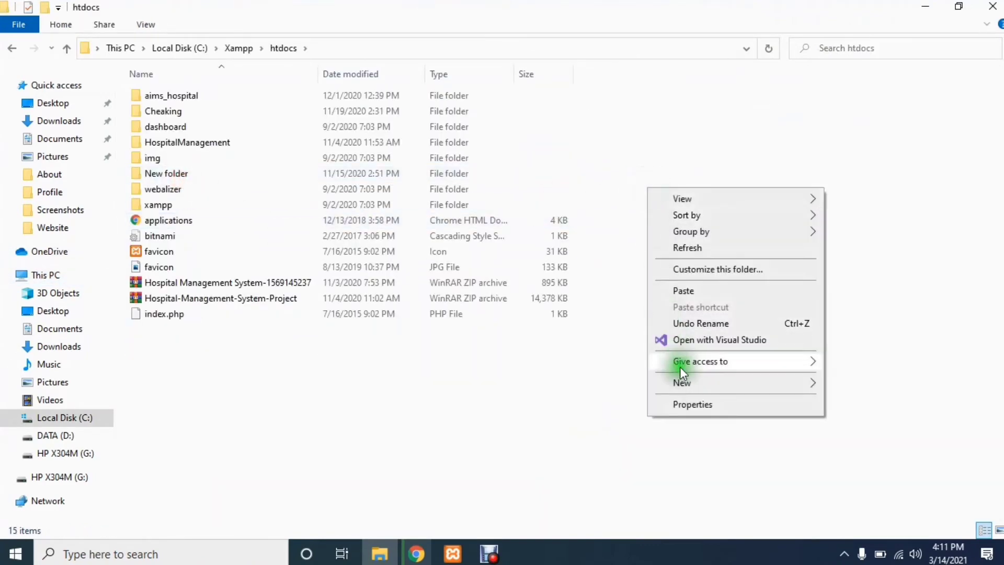
pyautogui.moveTo(688, 384)
pyautogui.click(433, 387)
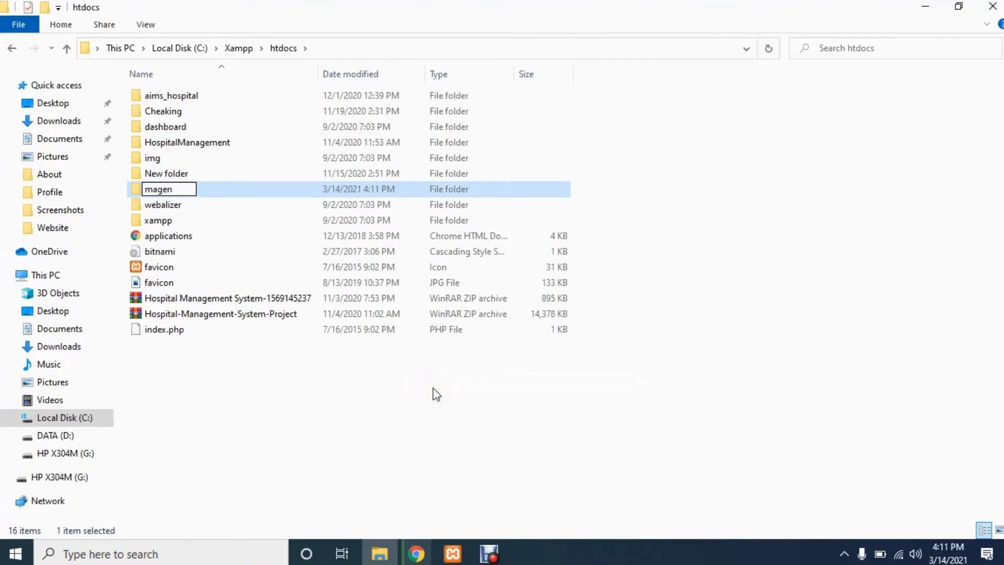
pyautogui.click(432, 388)
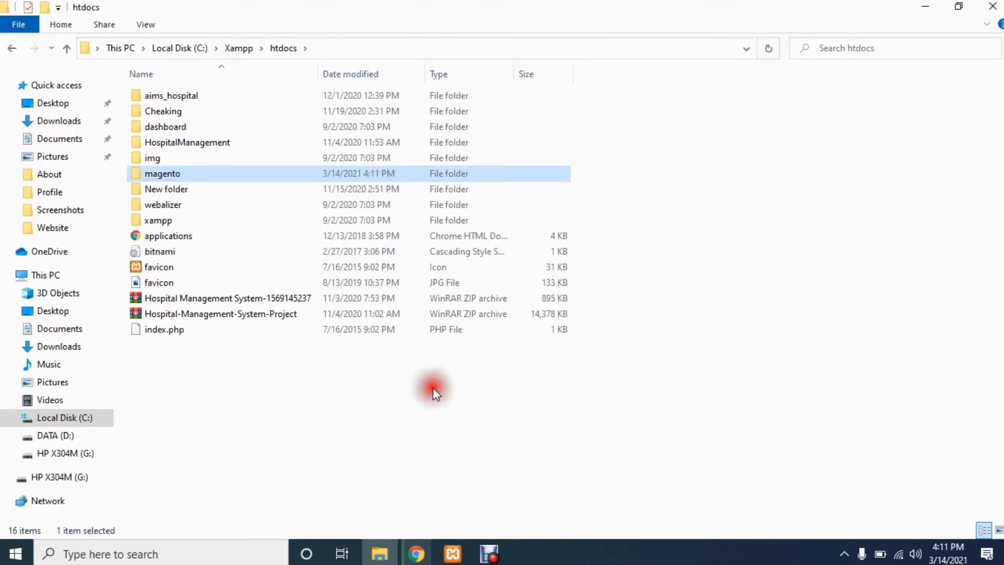
pyautogui.doubleClick(189, 188)
pyautogui.rightClick(182, 175)
pyautogui.click(222, 276)
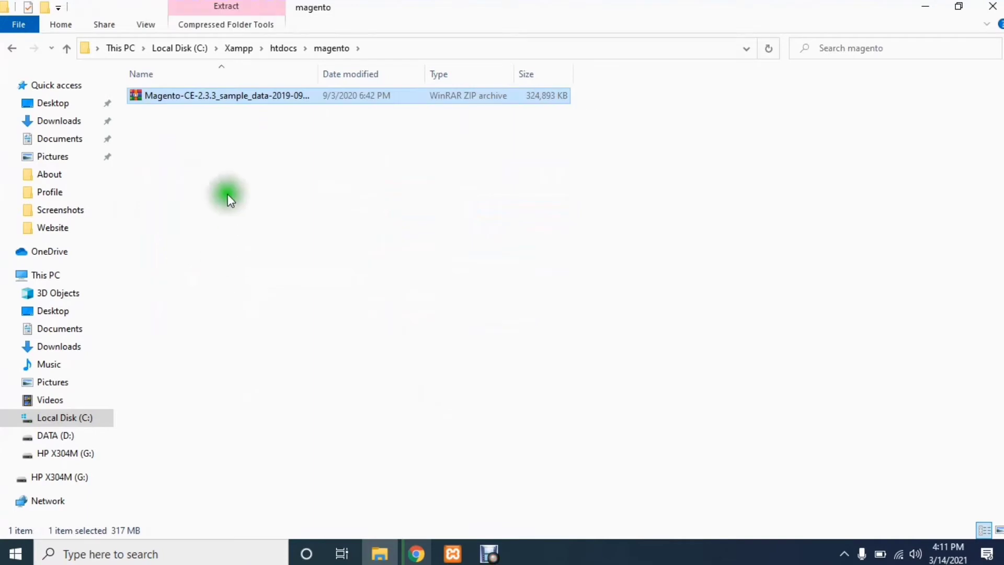
# Extract the archive straight into htdocs\magento, without the archive-named subfolder in the destination path, and look through the extracted files
pyautogui.rightClick(223, 97)
pyautogui.click(290, 168)
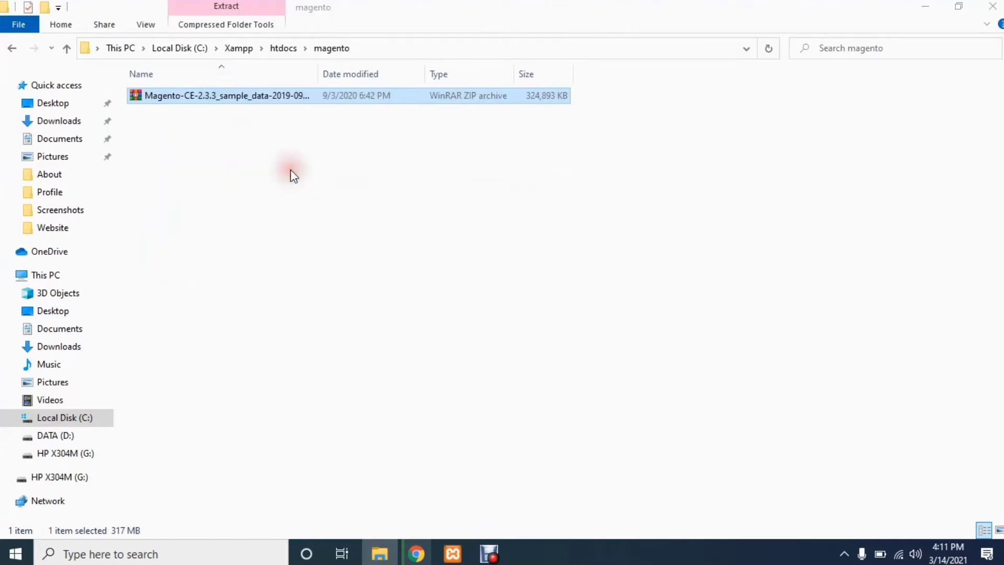
pyautogui.click(382, 163)
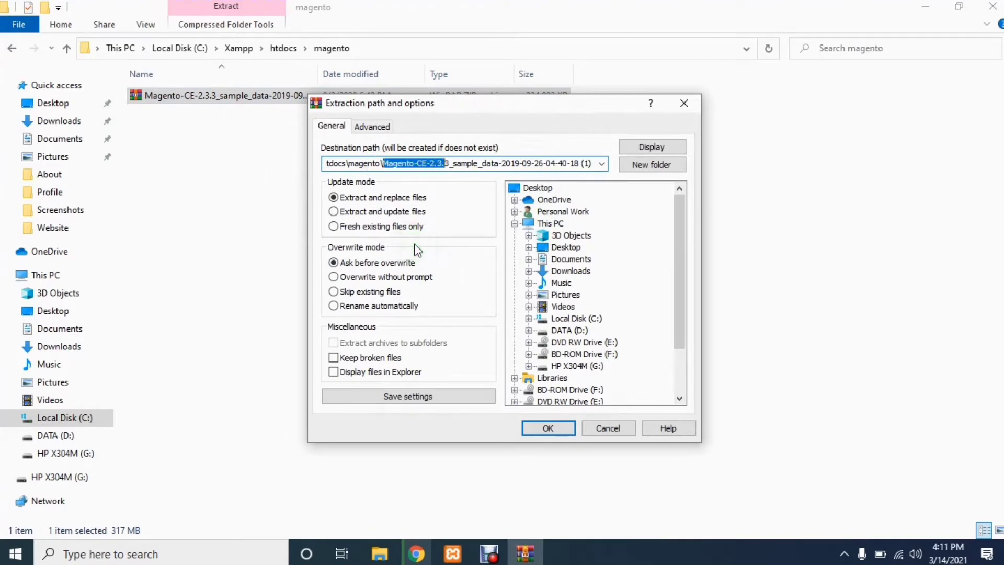
pyautogui.press('BackSpace')
pyautogui.click(560, 430)
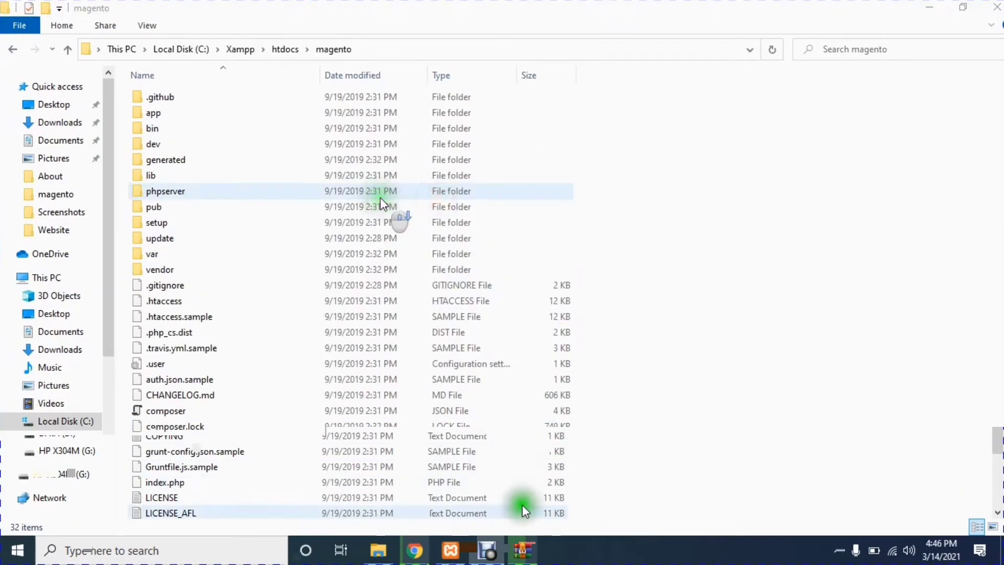
pyautogui.scroll(-2, 372, 274)
pyautogui.scroll(2, 360, 292)
pyautogui.scroll(-2, 331, 250)
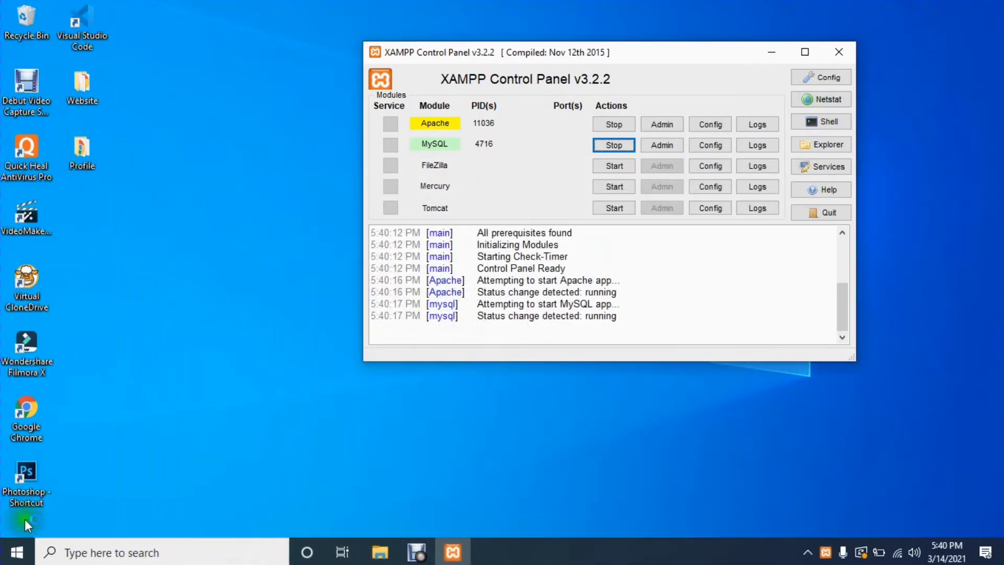
# Launch Chrome, load localhost:82 and maximise the browser window
pyautogui.doubleClick(28, 418)
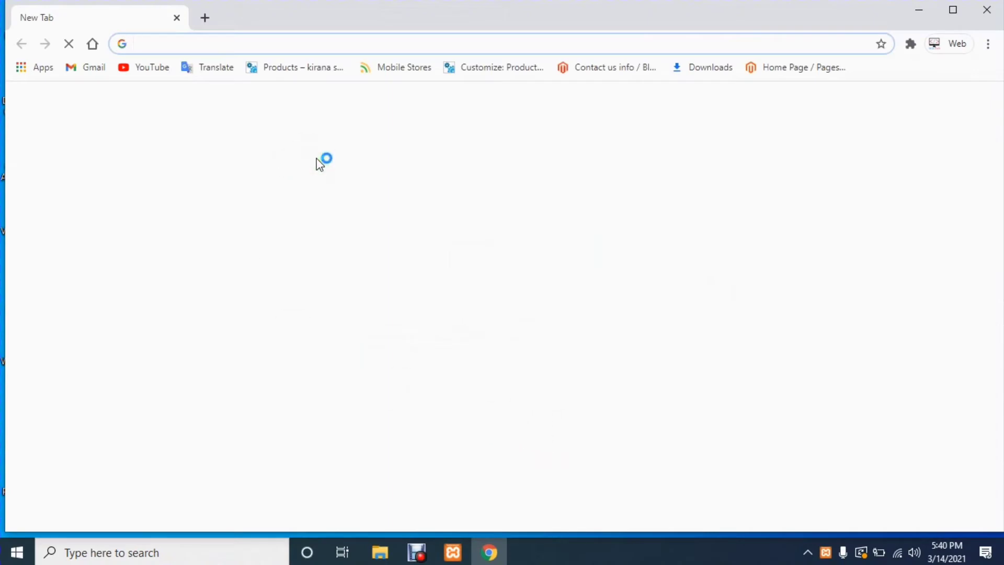
pyautogui.write('loacl')
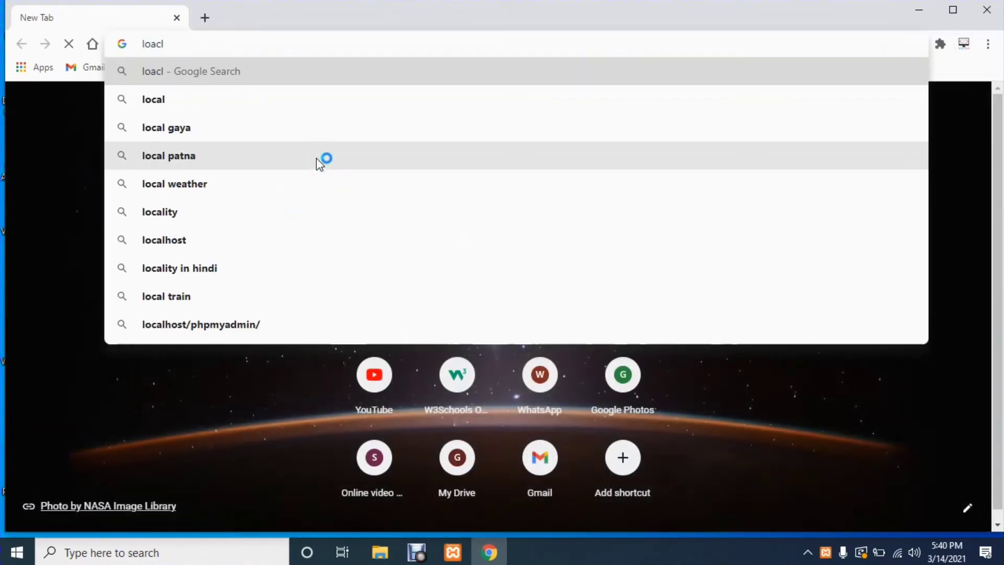
pyautogui.press('BackSpace')
pyautogui.press('BackSpace')
pyautogui.press('BackSpace')
pyautogui.write('calhost:82')
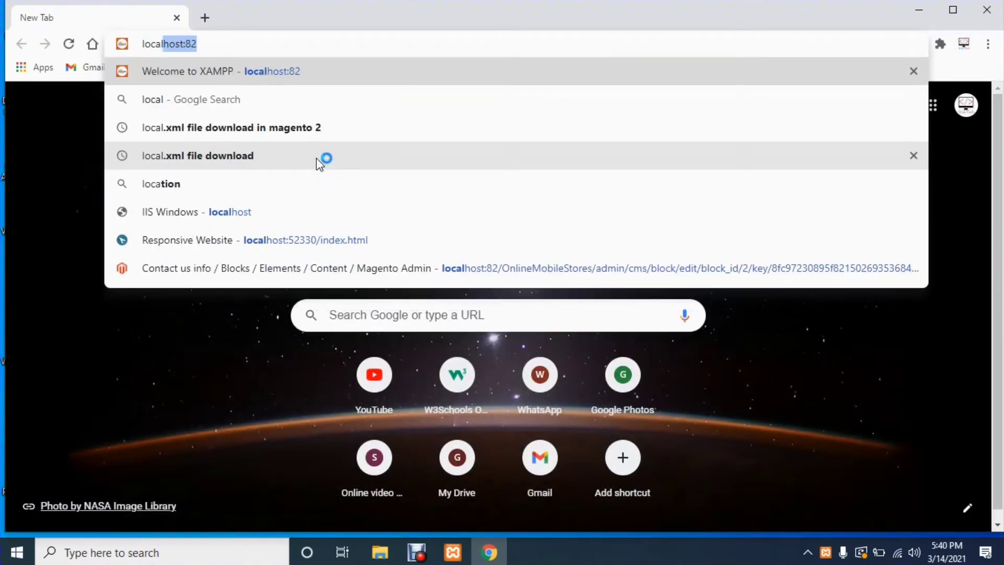
pyautogui.press('Return')
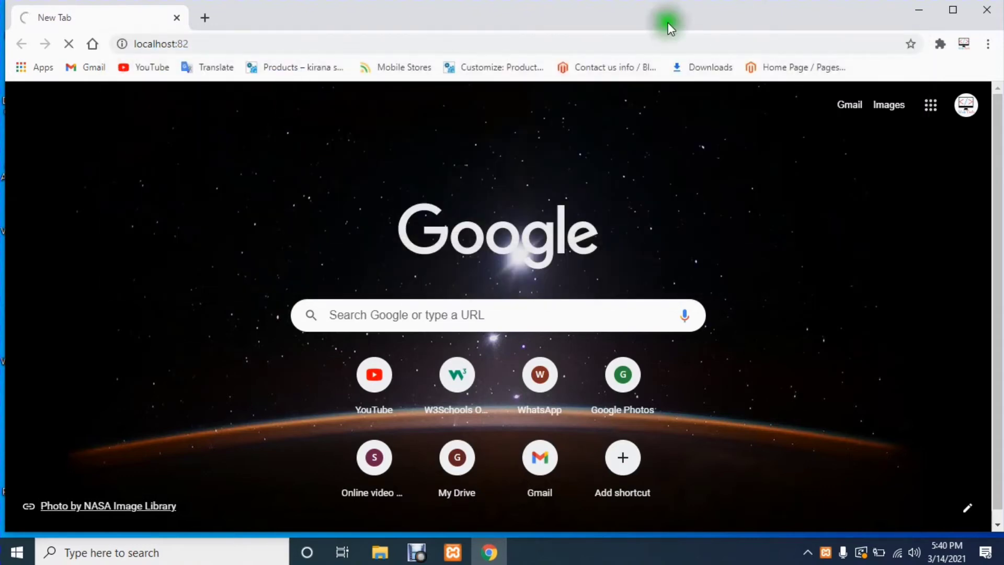
pyautogui.click(952, 10)
# Change the page address to localhost:82/magento and load the Magento setup page
pyautogui.click(237, 34)
pyautogui.click(202, 34)
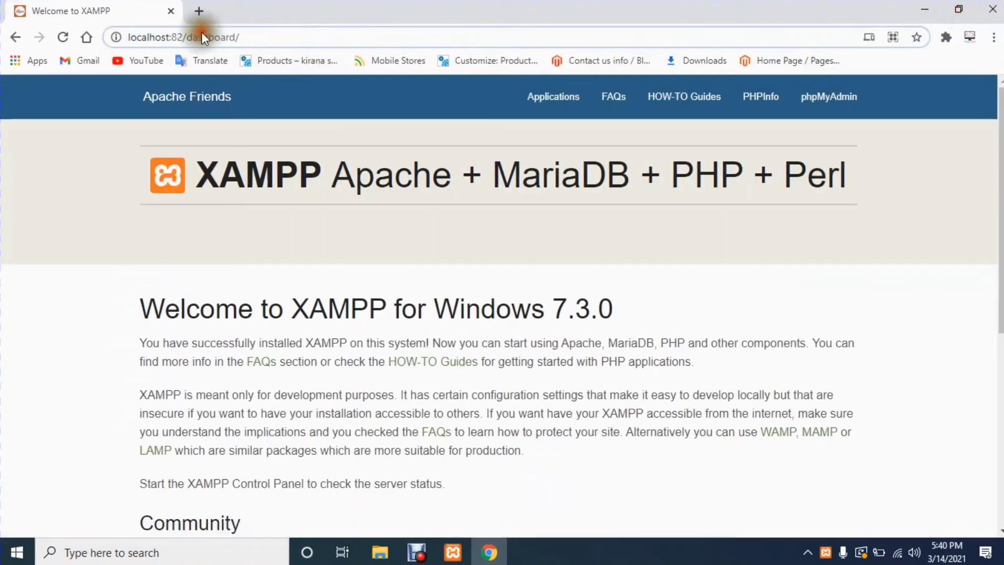
pyautogui.moveTo(192, 37); pyautogui.dragTo(339, 23)
pyautogui.press('BackSpace')
pyautogui.press('BackSpace')
pyautogui.write('magento')
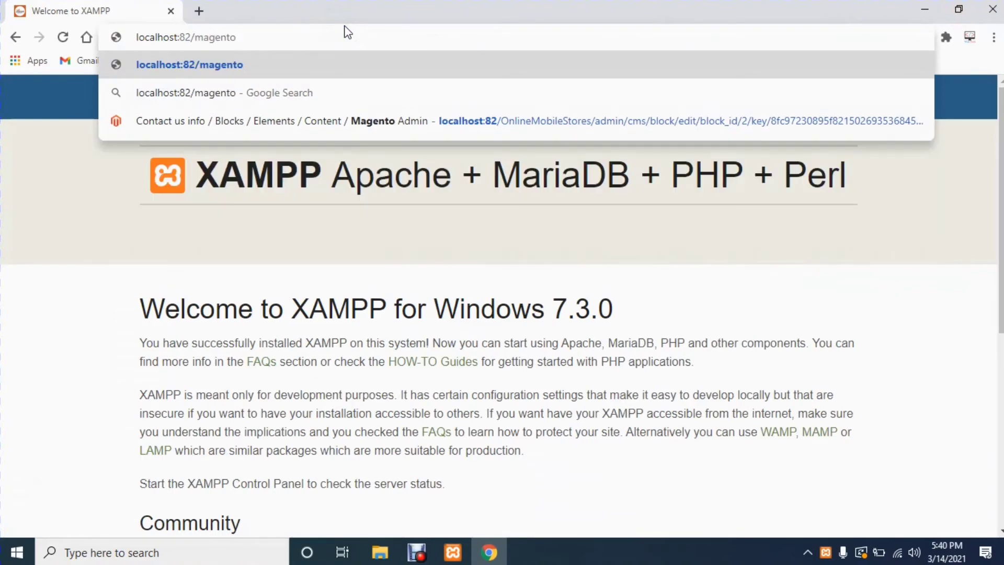
pyautogui.press('Return')
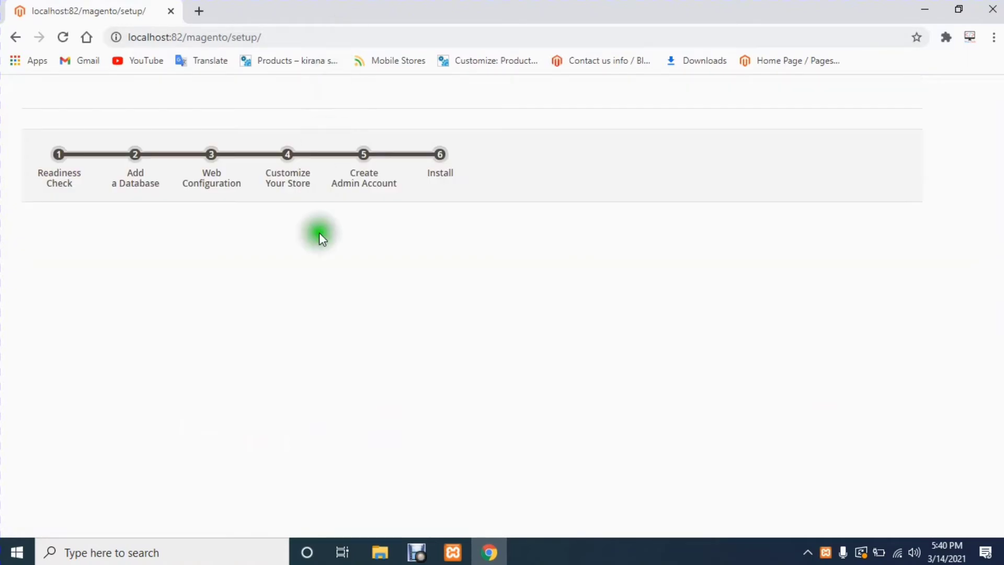
# Switch to File Explorer and review the contents of the magento folder in Xampp\htdocs
pyautogui.moveTo(379, 552)
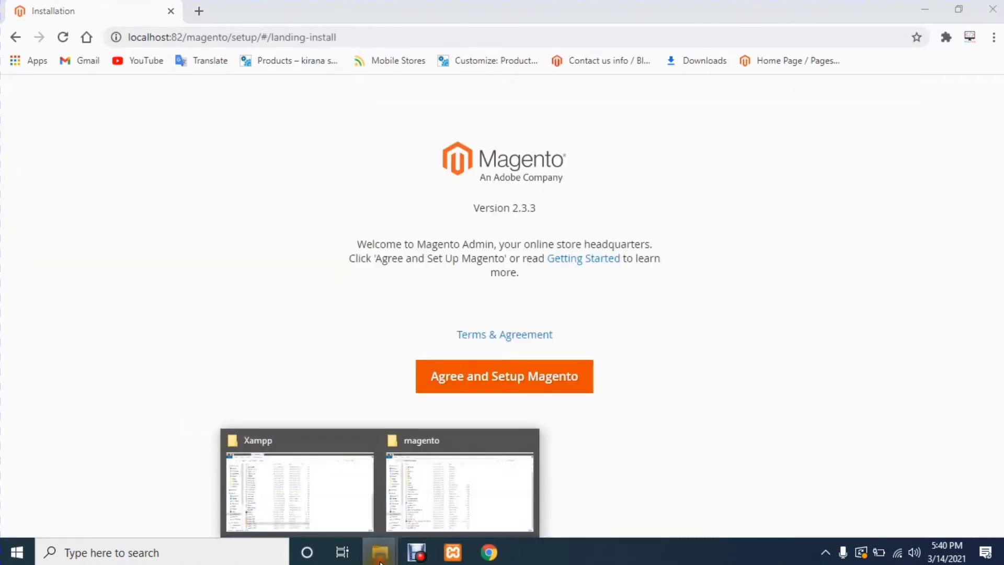
pyautogui.click(328, 515)
pyautogui.scroll(8, 228, 400)
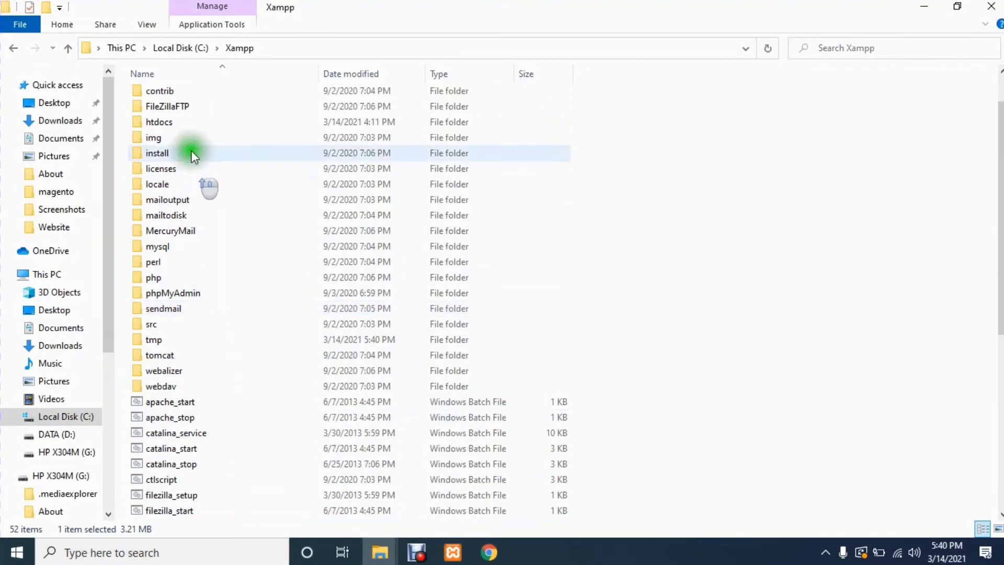
pyautogui.click(193, 121)
pyautogui.doubleClick(193, 121)
pyautogui.doubleClick(183, 173)
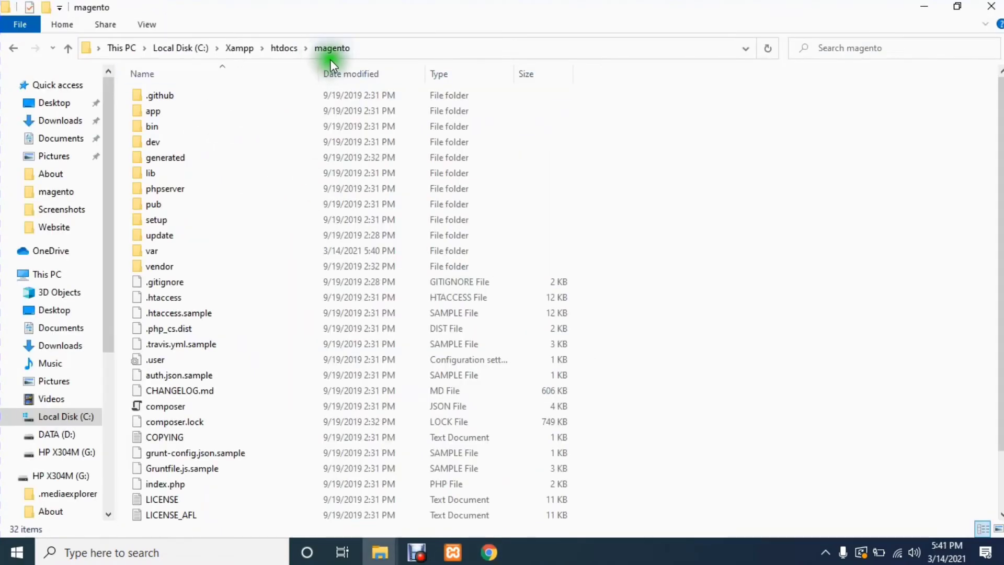
# Switch back to Chrome and try to open localhost:82/php in a new tab
pyautogui.click(489, 552)
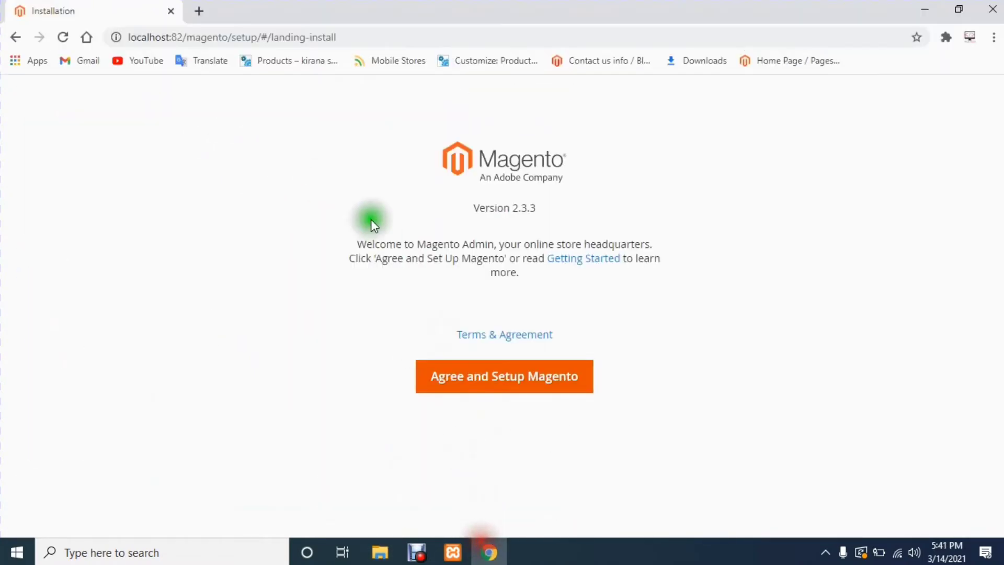
pyautogui.click(208, 12)
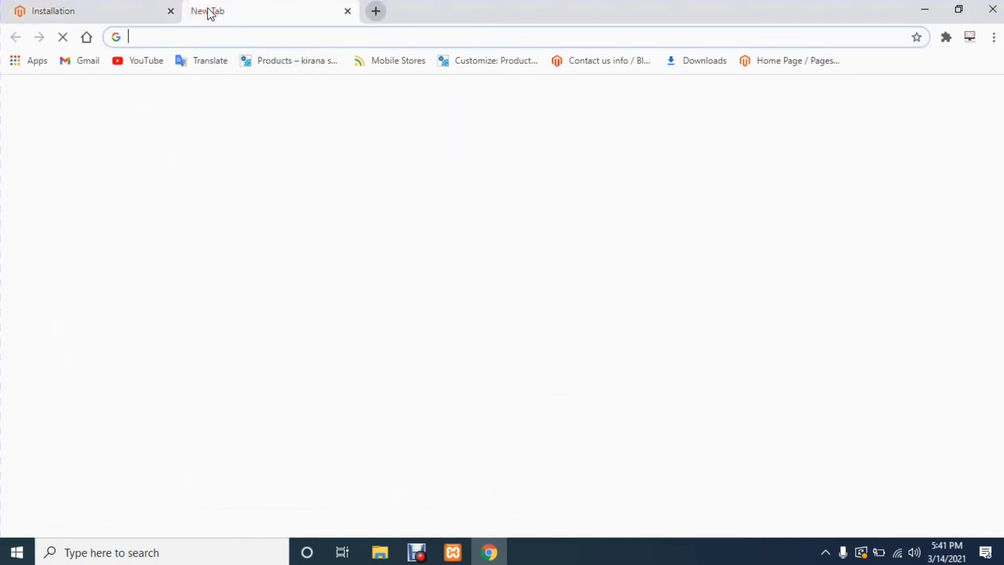
pyautogui.write('localhost:82/')
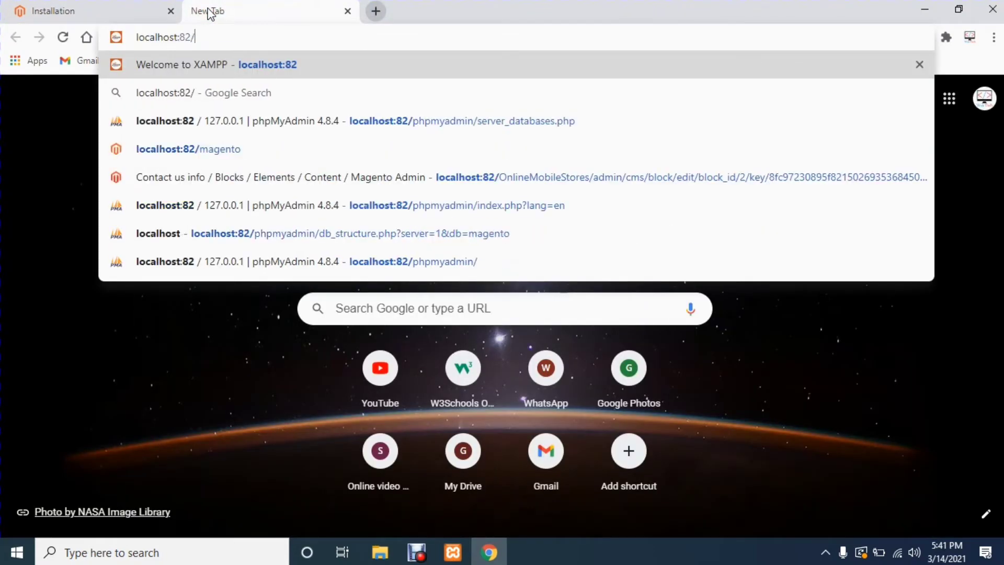
pyautogui.write('php')
pyautogui.press('Return')
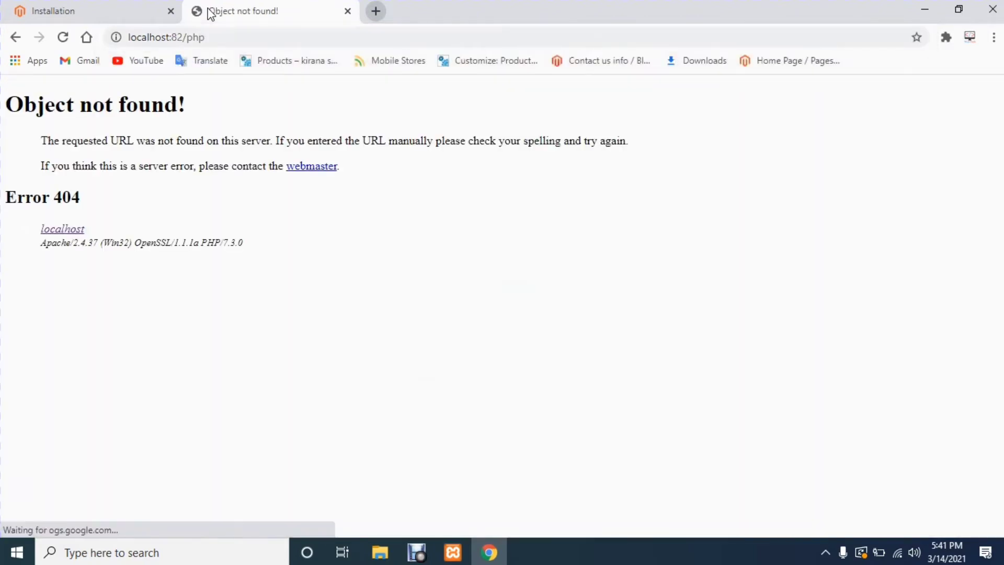
# Load the XAMPP dashboard at localhost:82 and open the magento database in phpMyAdmin
pyautogui.click(221, 40)
pyautogui.press('BackSpace')
pyautogui.press('BackSpace')
pyautogui.press('BackSpace')
pyautogui.press('Return')
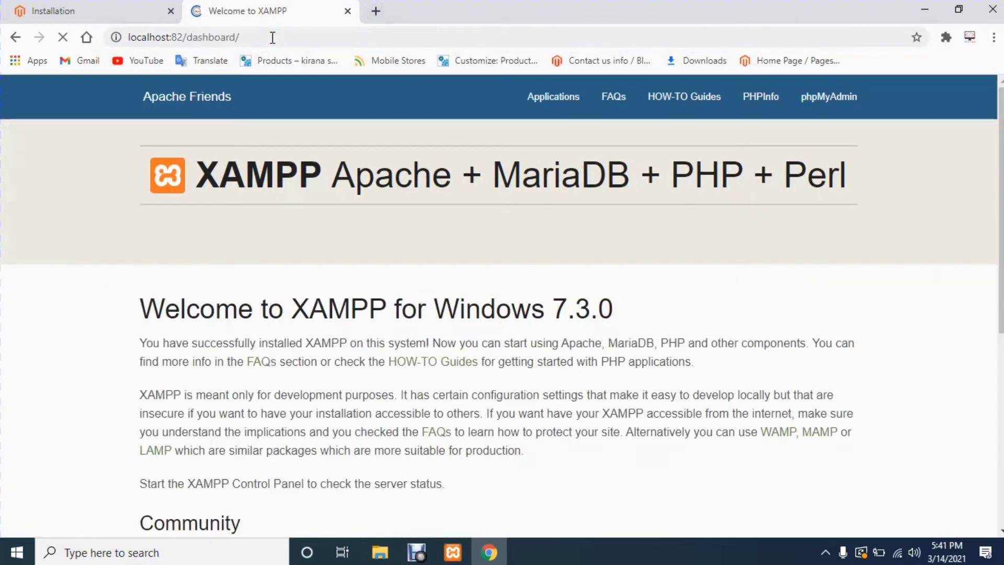
pyautogui.click(818, 99)
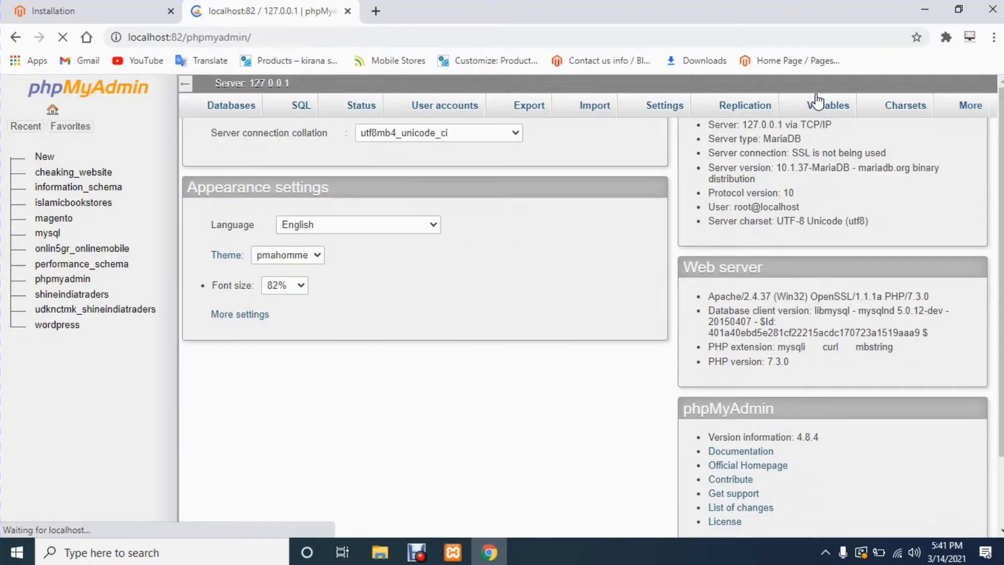
pyautogui.click(55, 218)
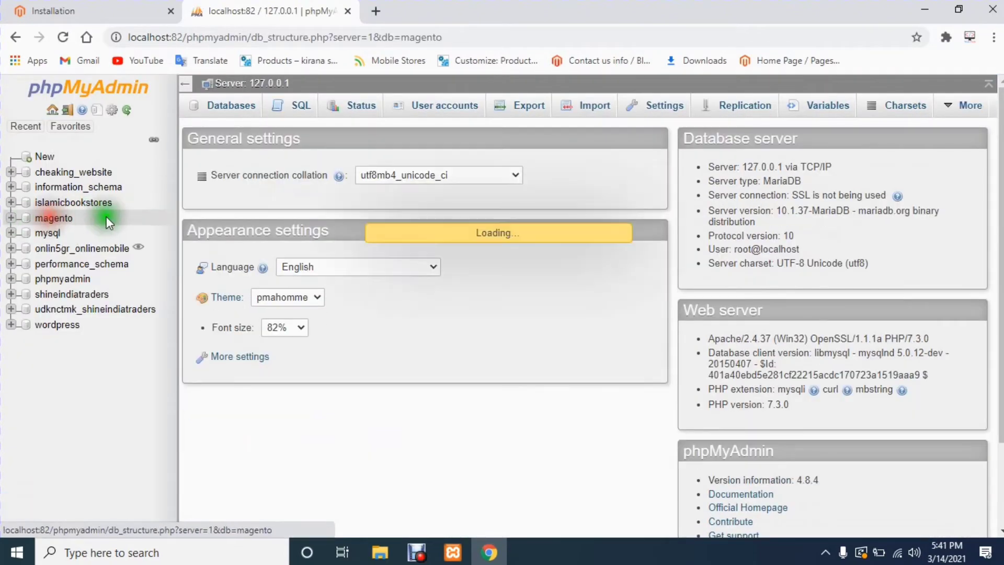
# Return to the Magento installation tab, agree to the setup, run the readiness check and review its results
pyautogui.click(79, 10)
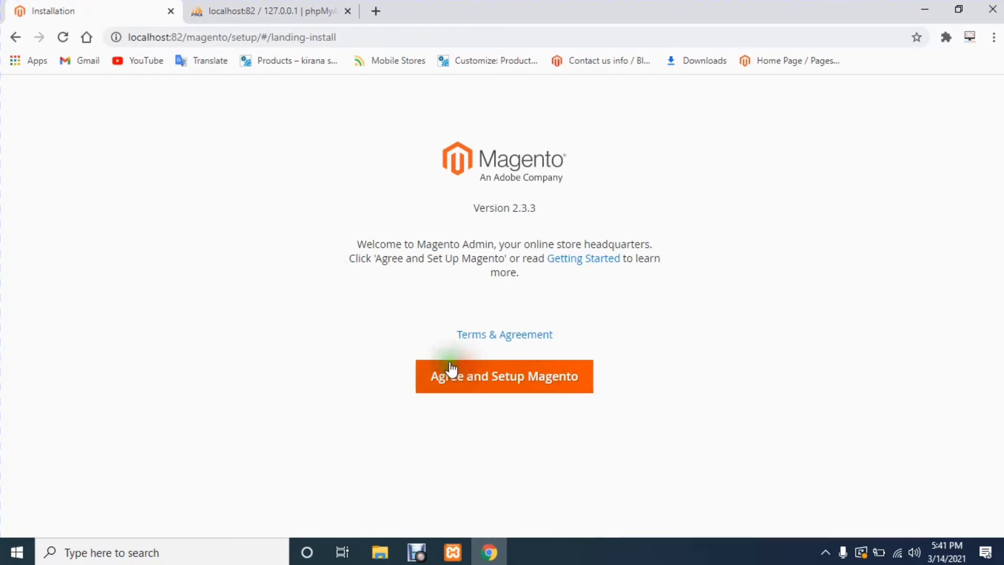
pyautogui.click(521, 387)
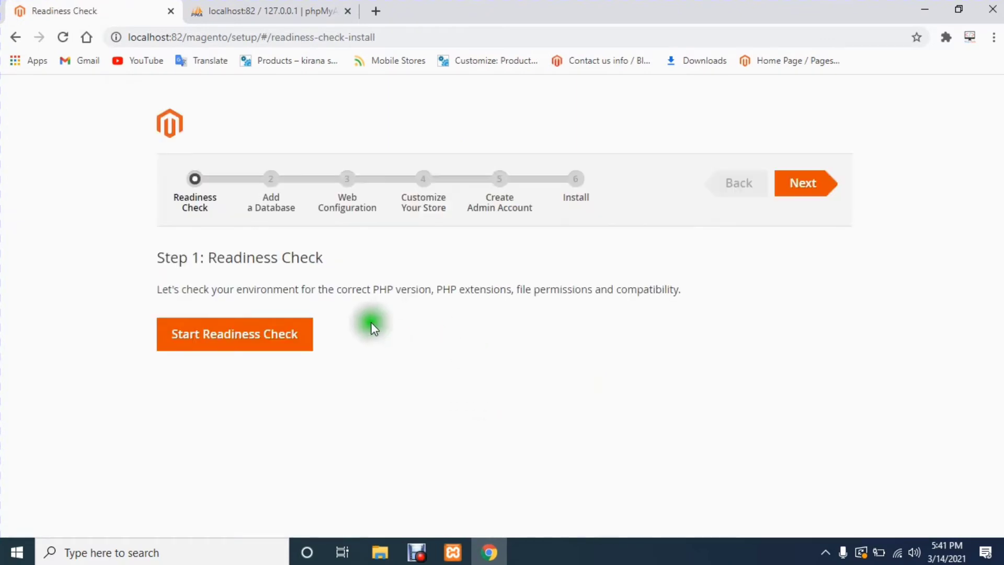
pyautogui.click(269, 354)
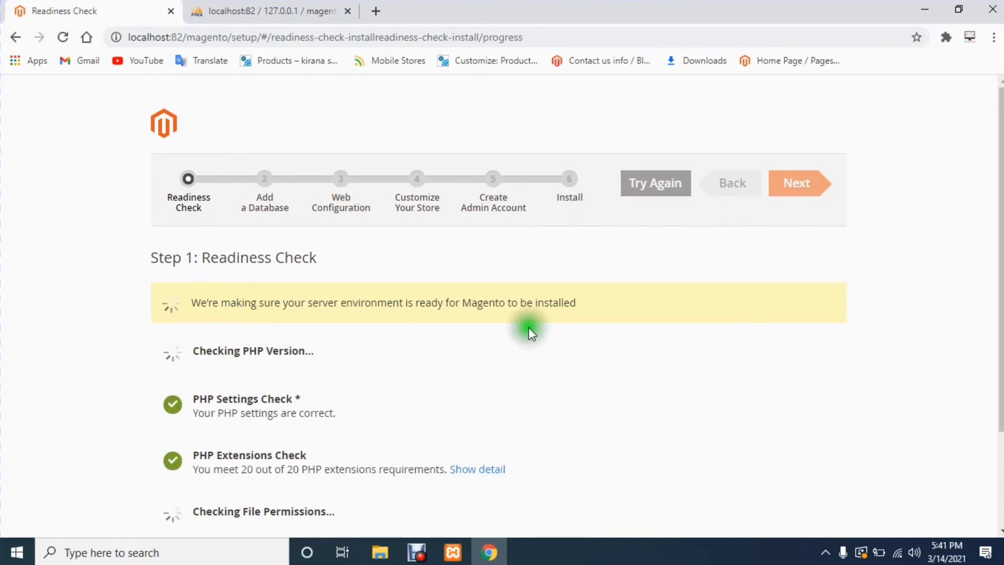
pyautogui.scroll(-3, 878, 326)
pyautogui.scroll(3, 878, 326)
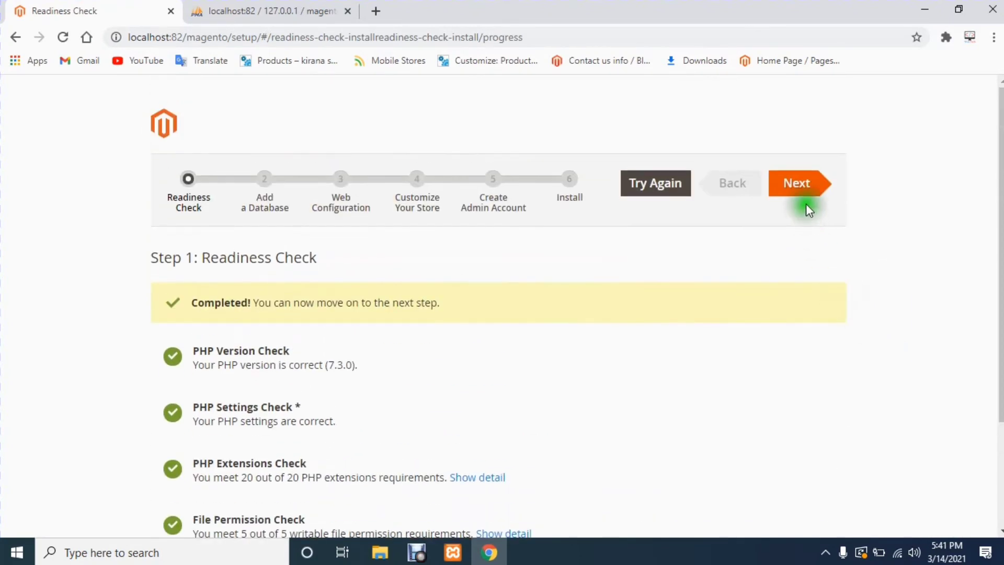
# Continue to the Add a Database step and check the server host, username and password fields
pyautogui.click(396, 302)
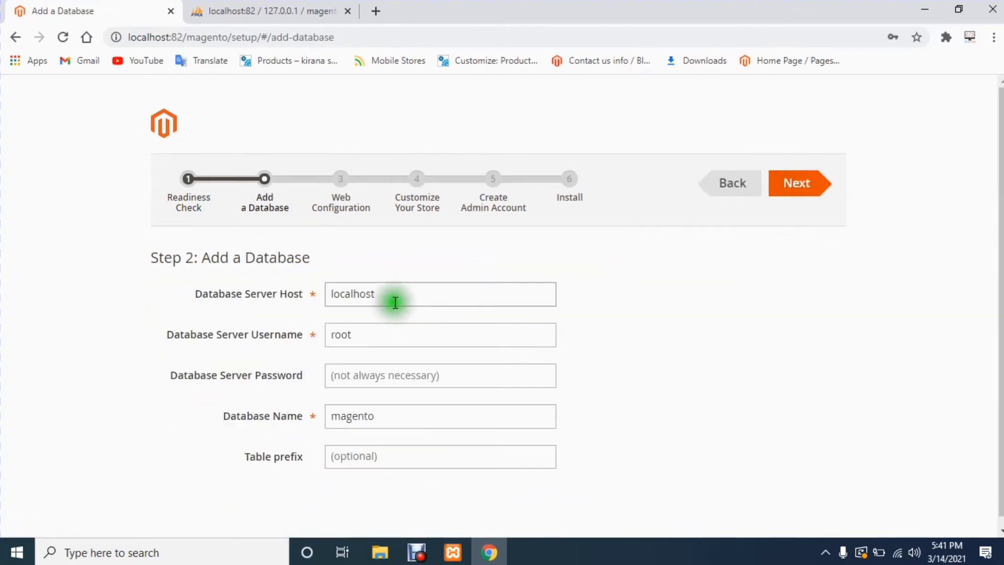
pyautogui.click(371, 332)
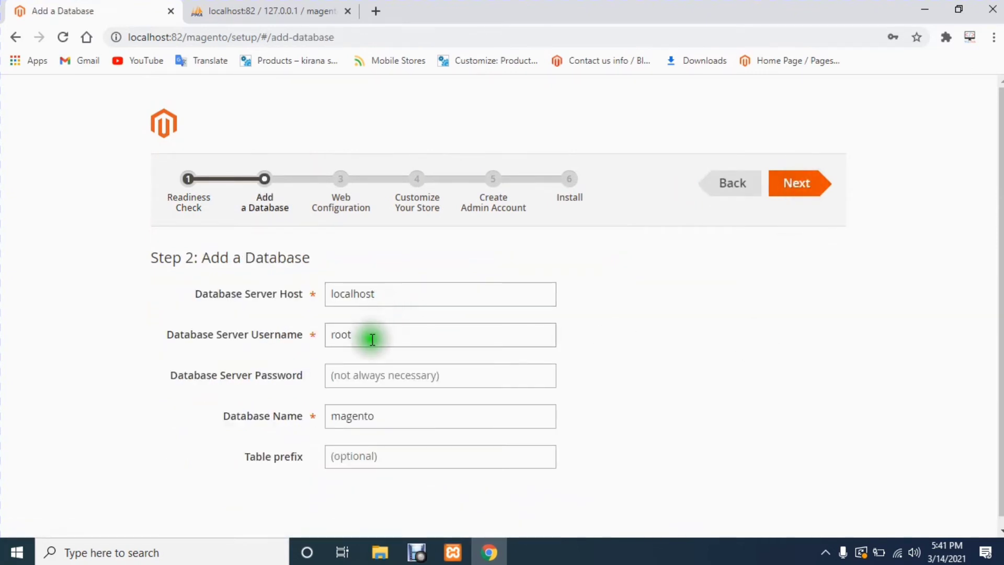
pyautogui.click(380, 377)
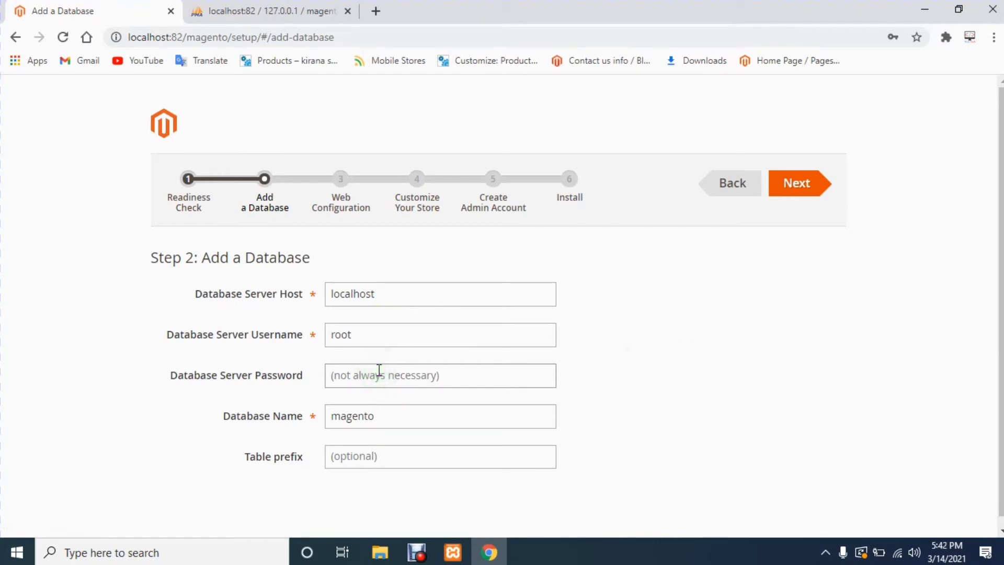
pyautogui.click(375, 372)
# Open the magento database in phpMyAdmin and copy its name from the page header
pyautogui.click(209, 12)
pyautogui.click(57, 219)
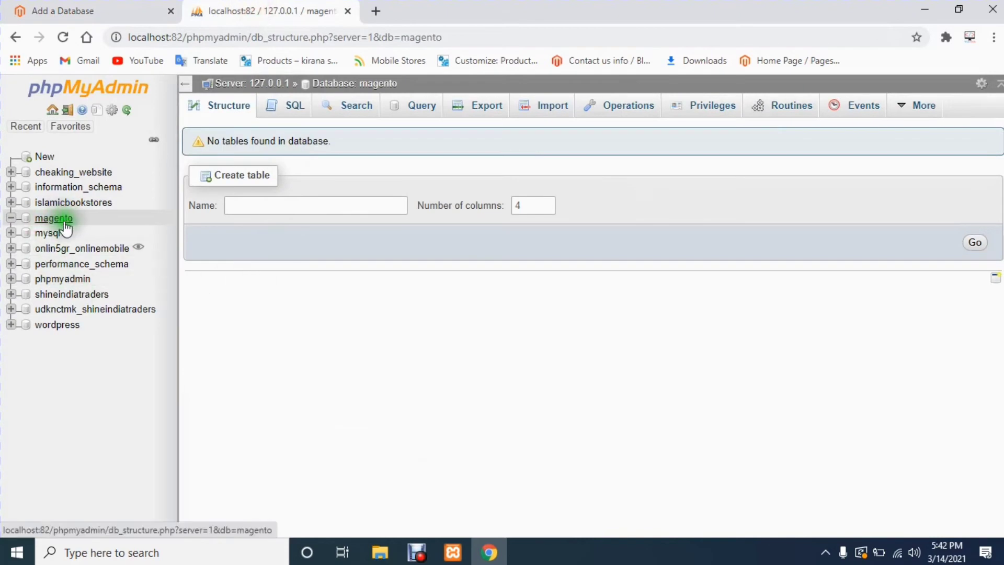
pyautogui.moveTo(394, 79); pyautogui.dragTo(361, 82)
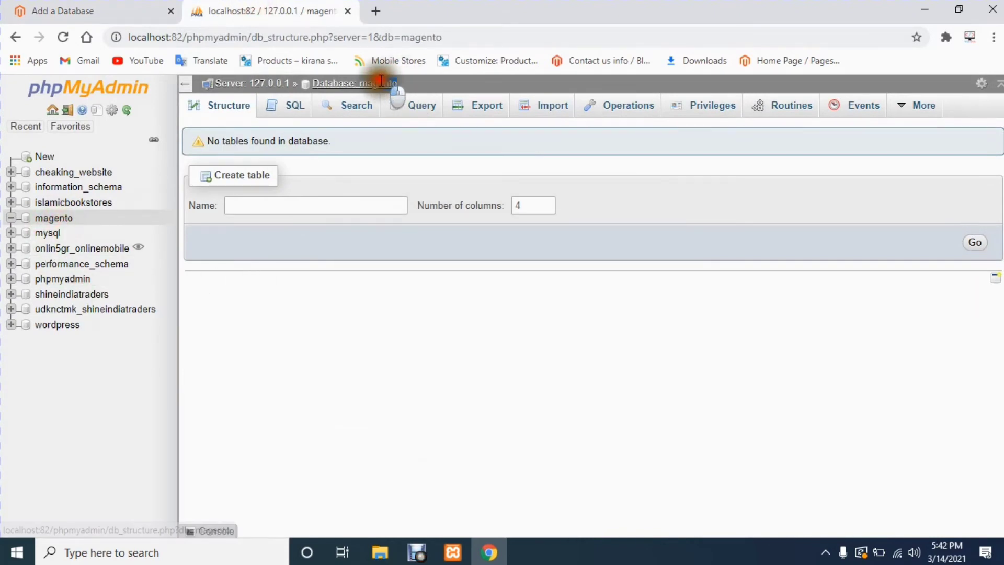
pyautogui.rightClick(365, 82)
pyautogui.click(404, 220)
# Fill in magento as the setup wizard's database name, compare it with phpMyAdmin and continue to Web Configuration
pyautogui.click(81, 11)
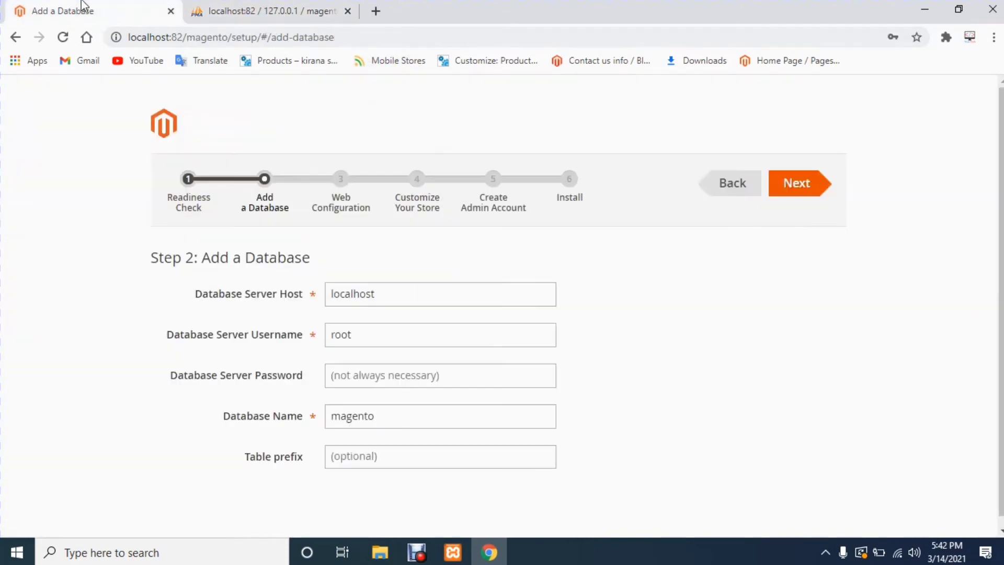
pyautogui.doubleClick(358, 416)
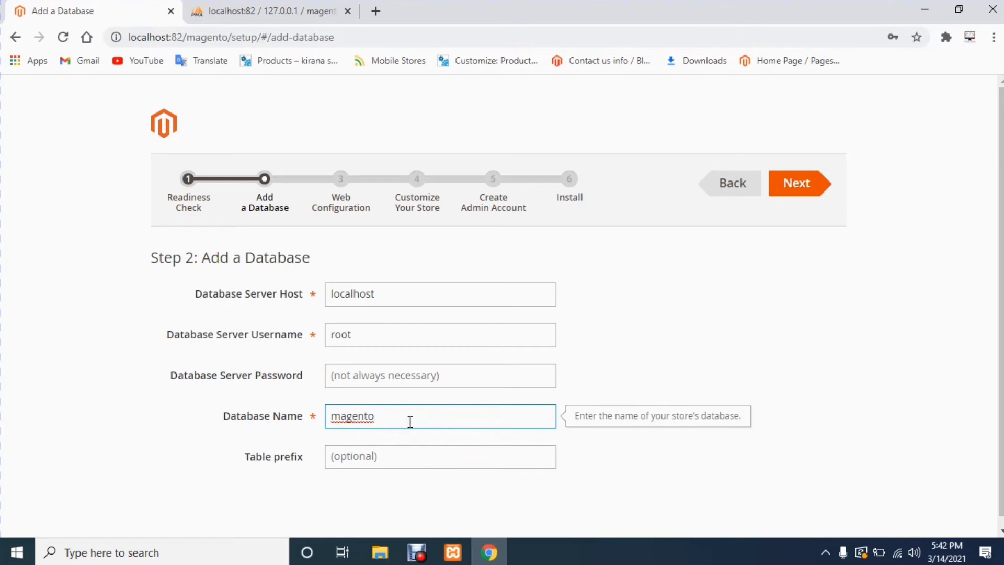
pyautogui.click(227, 8)
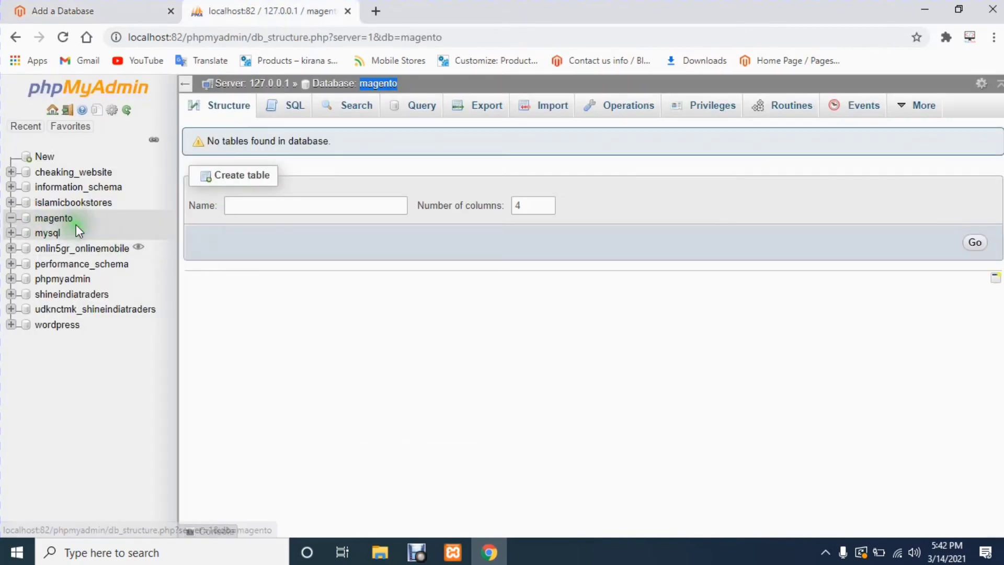
pyautogui.click(52, 7)
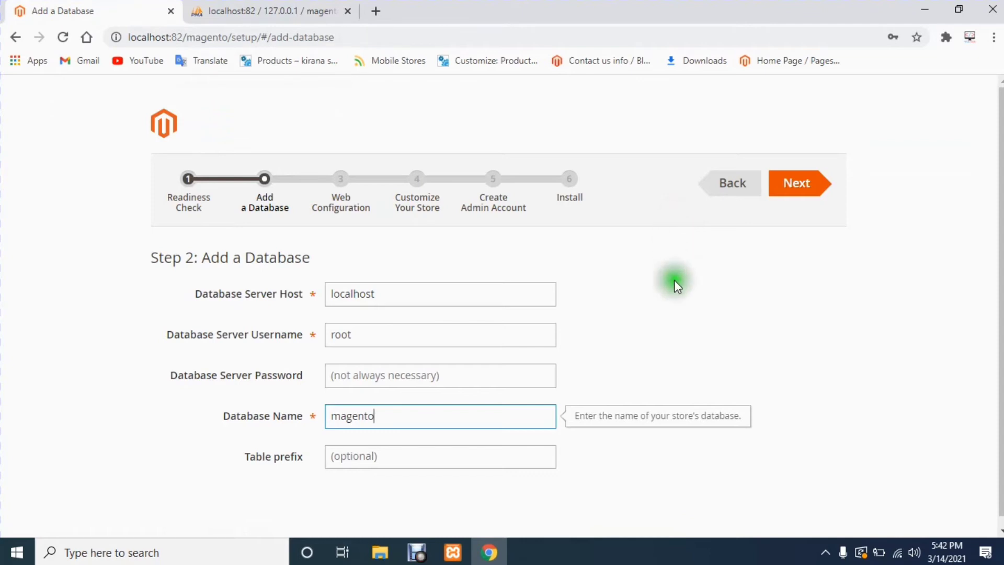
pyautogui.click(797, 185)
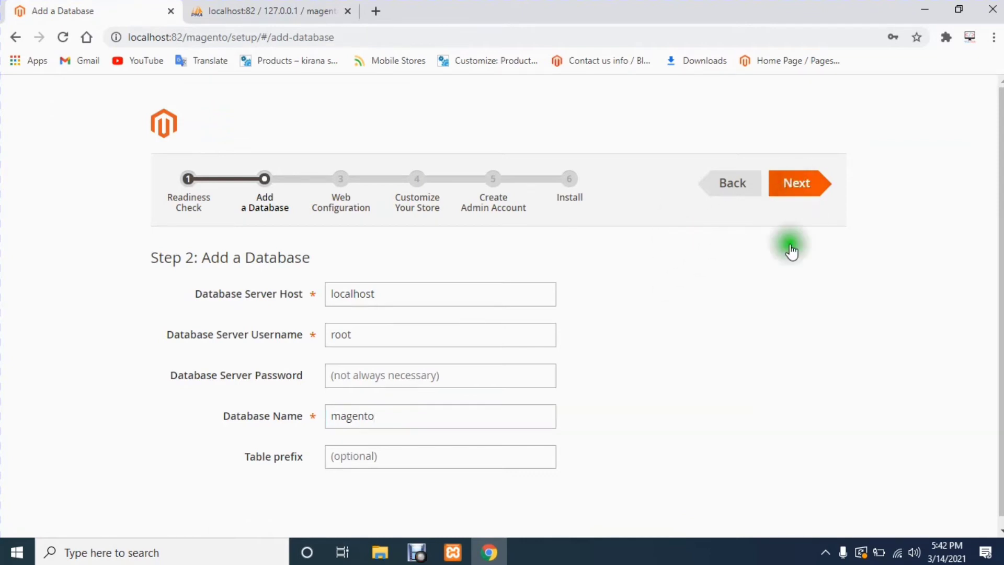
# Shorten the Magento Admin Address to admin, look over the advanced options and continue to Customize Your Store
pyautogui.moveTo(514, 335); pyautogui.dragTo(567, 338)
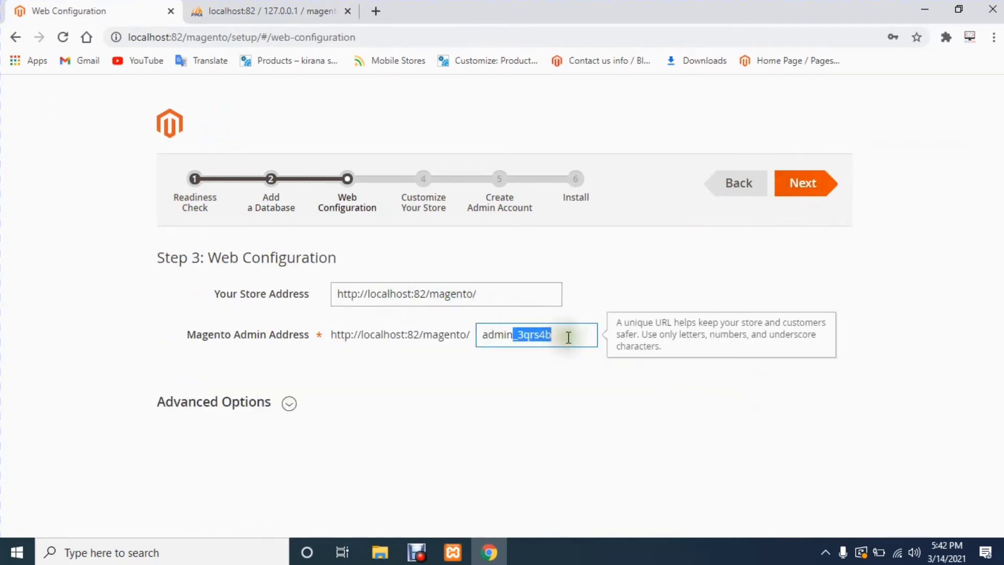
pyautogui.press('BackSpace')
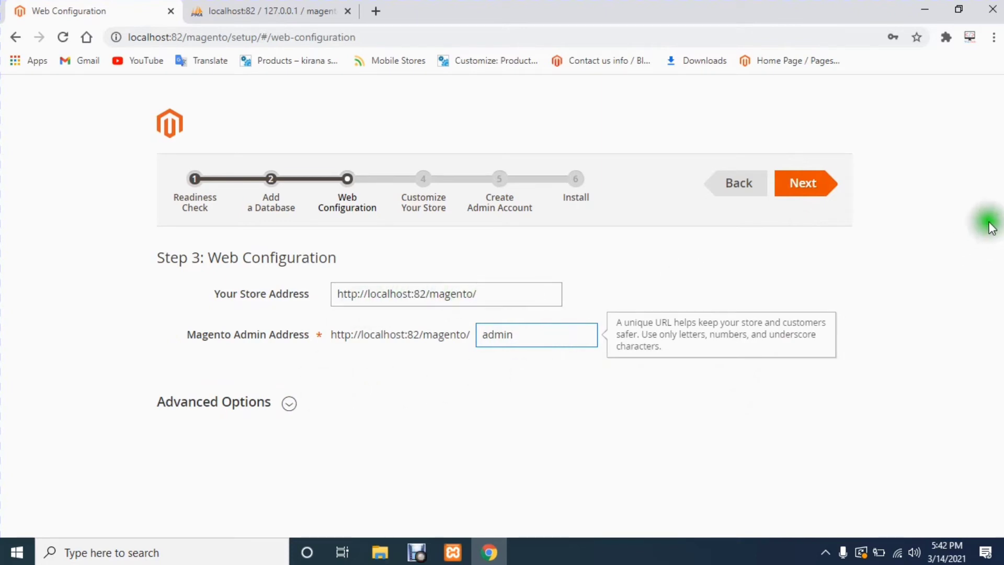
pyautogui.click(291, 404)
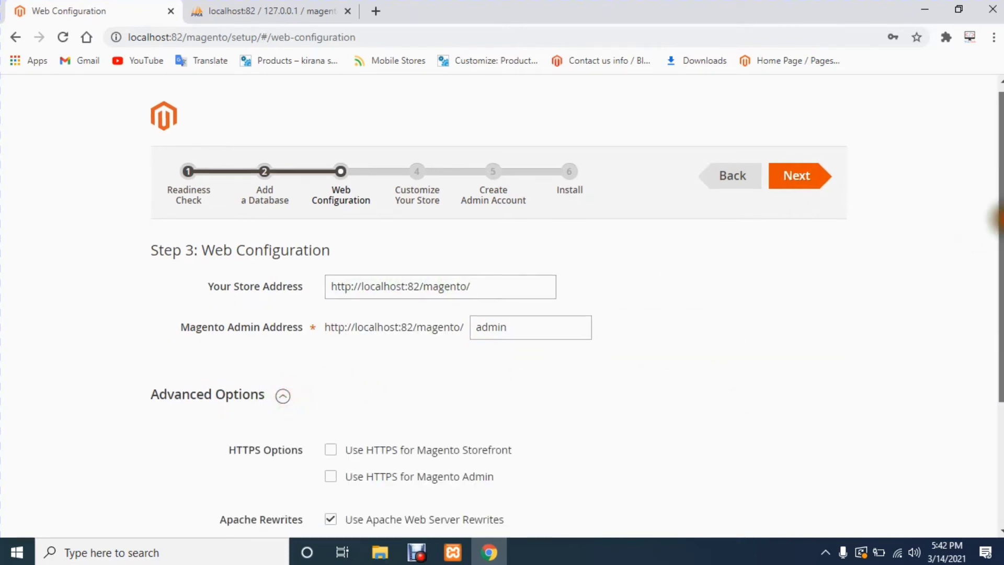
pyautogui.moveTo(999, 222); pyautogui.dragTo(1001, 174)
pyautogui.click(796, 195)
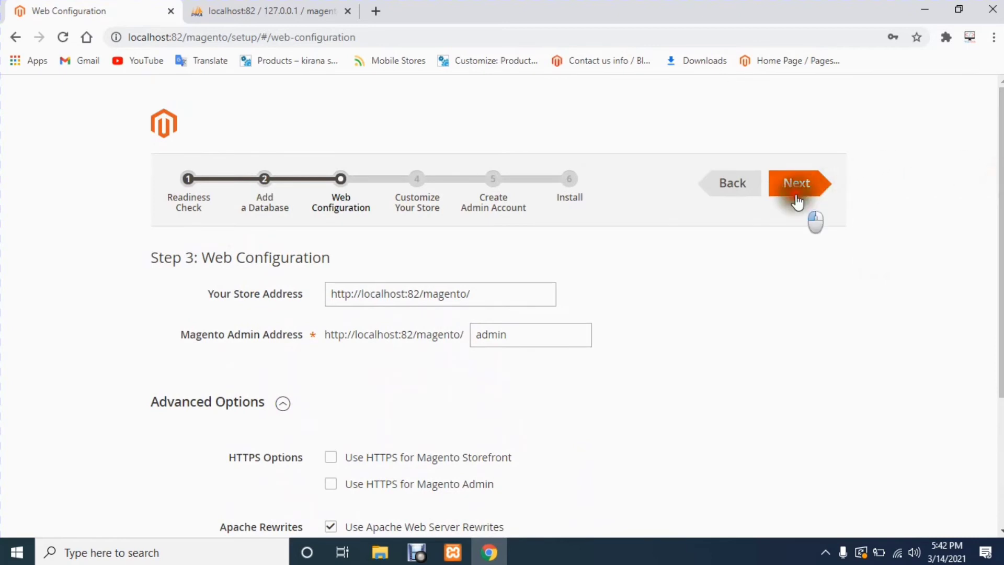
pyautogui.click(785, 310)
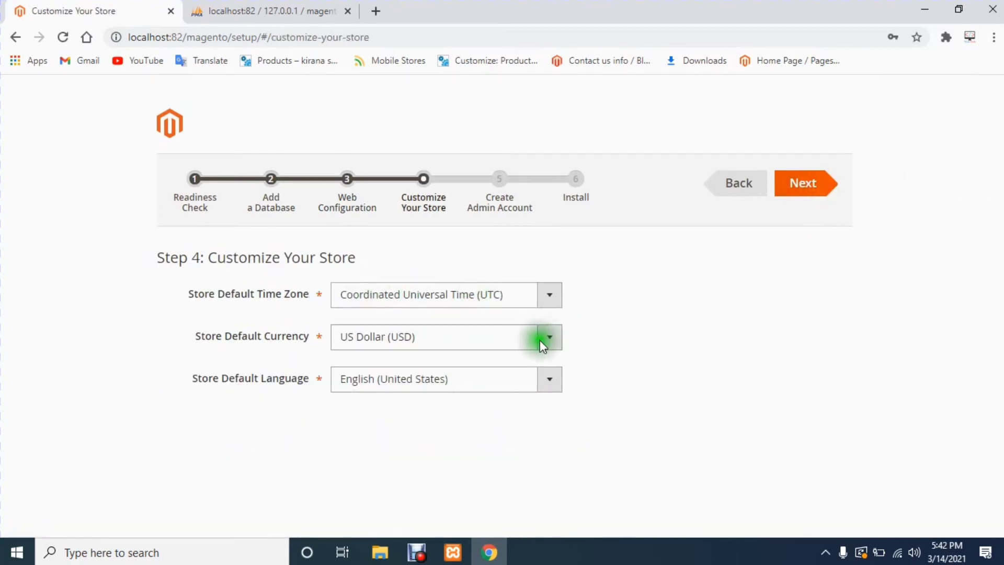
# Set the store's default time zone to India Standard Time (Asia/Kolkata)
pyautogui.click(550, 297)
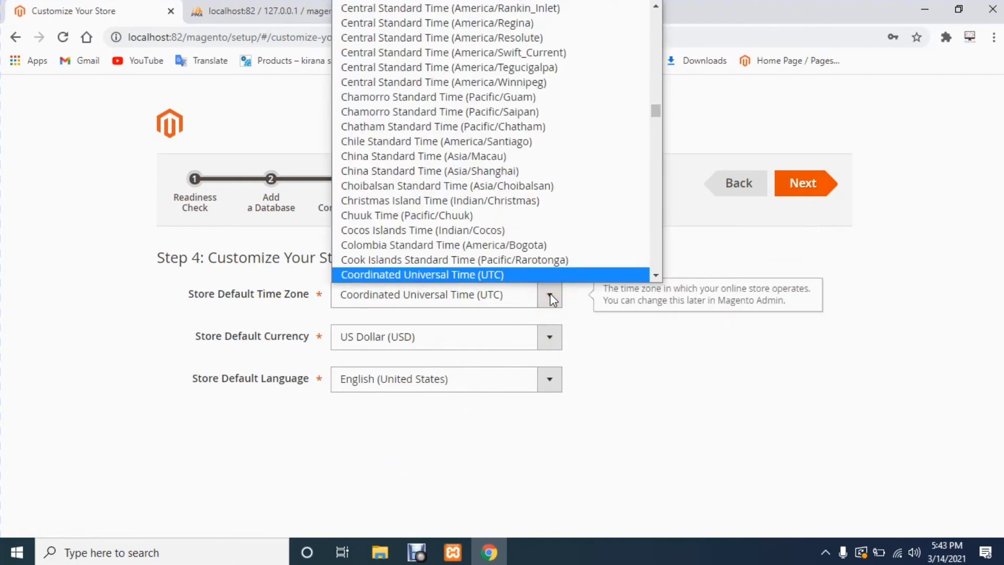
pyautogui.press('i')
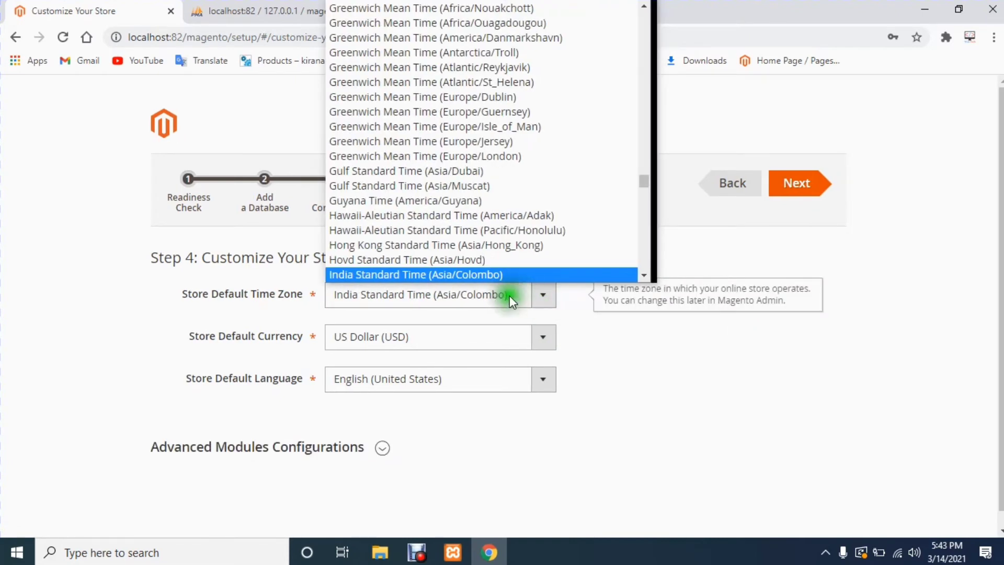
pyautogui.press('Down')
pyautogui.press('Down')
pyautogui.press('Down')
pyautogui.press('Down')
pyautogui.press('Down')
pyautogui.press('Down')
pyautogui.press('Down')
pyautogui.press('Down')
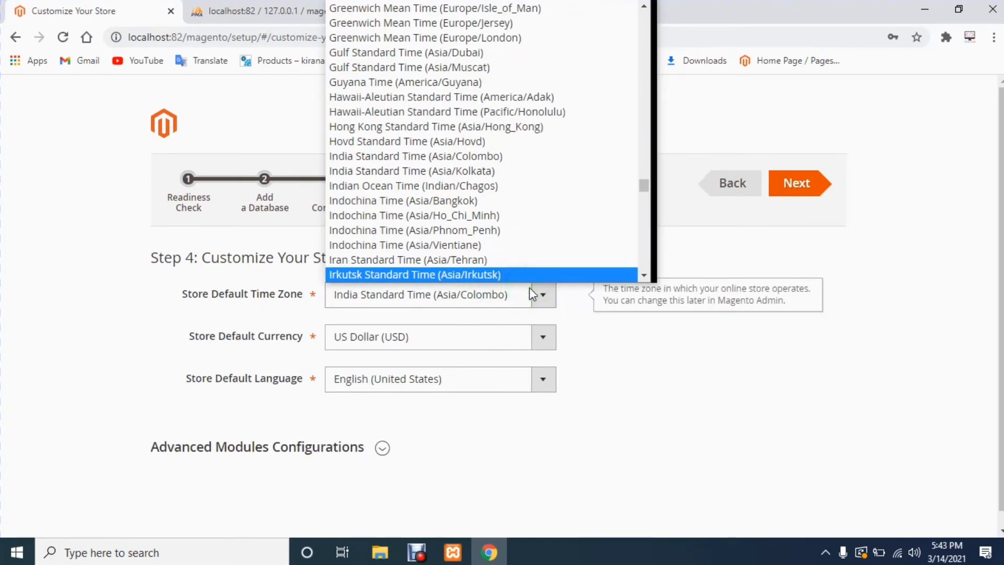
pyautogui.press('Down')
pyautogui.press('i')
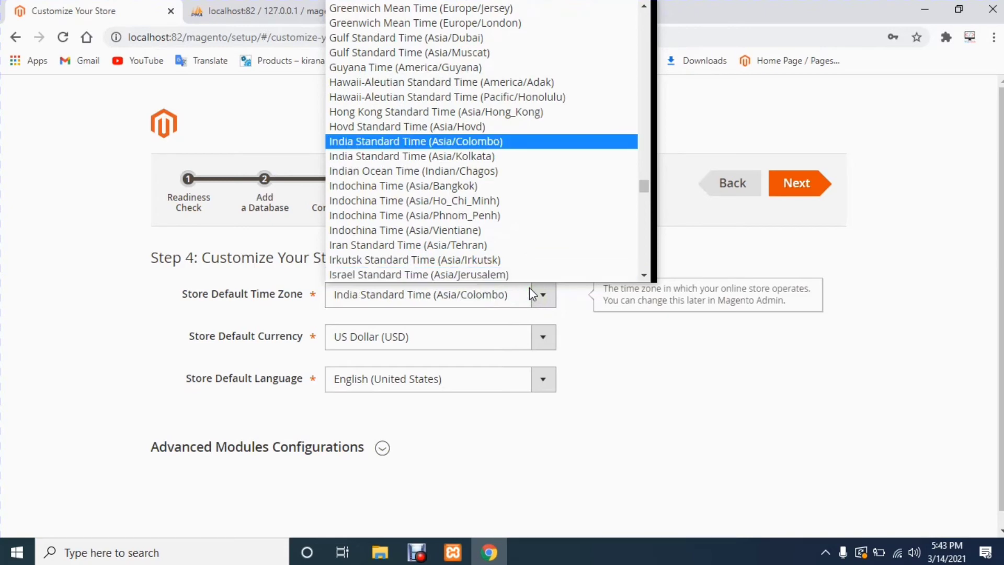
pyautogui.click(490, 156)
# Set the store's default currency to Indian Rupee (INR) and continue to Create Admin Account
pyautogui.click(543, 337)
pyautogui.press('i')
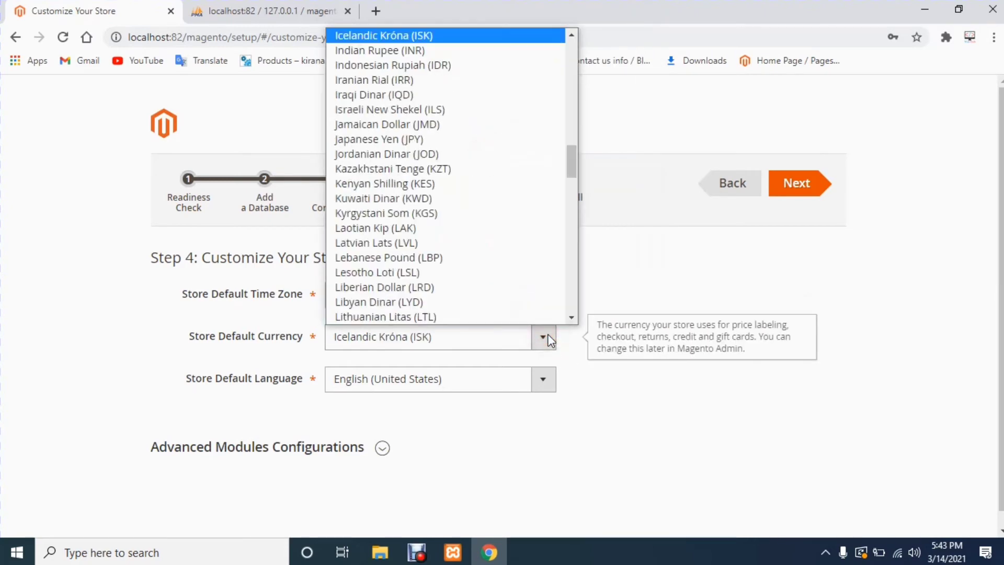
pyautogui.press('n')
pyautogui.scroll(-1, 450, 209)
pyautogui.click(433, 50)
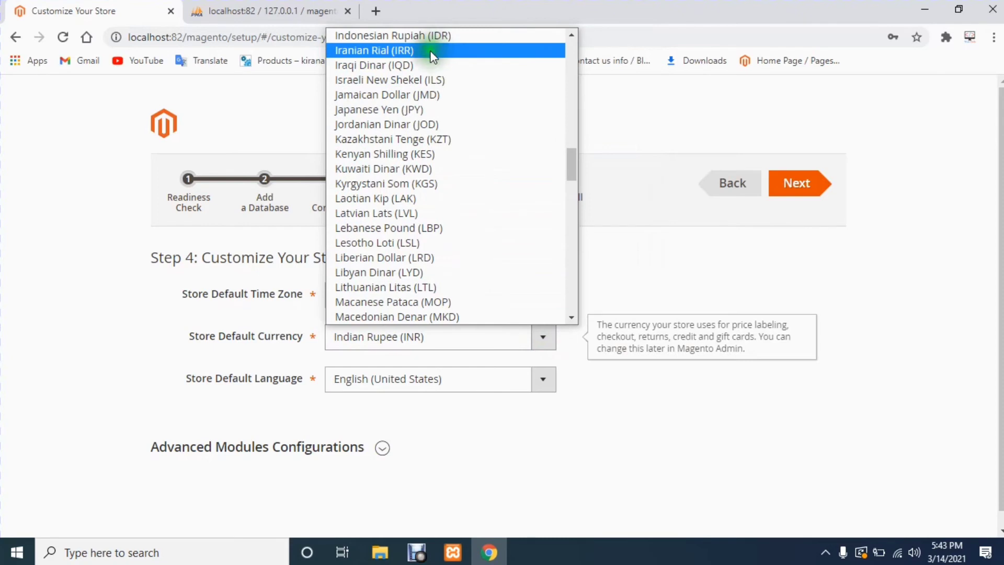
pyautogui.press('Down')
pyautogui.press('Down')
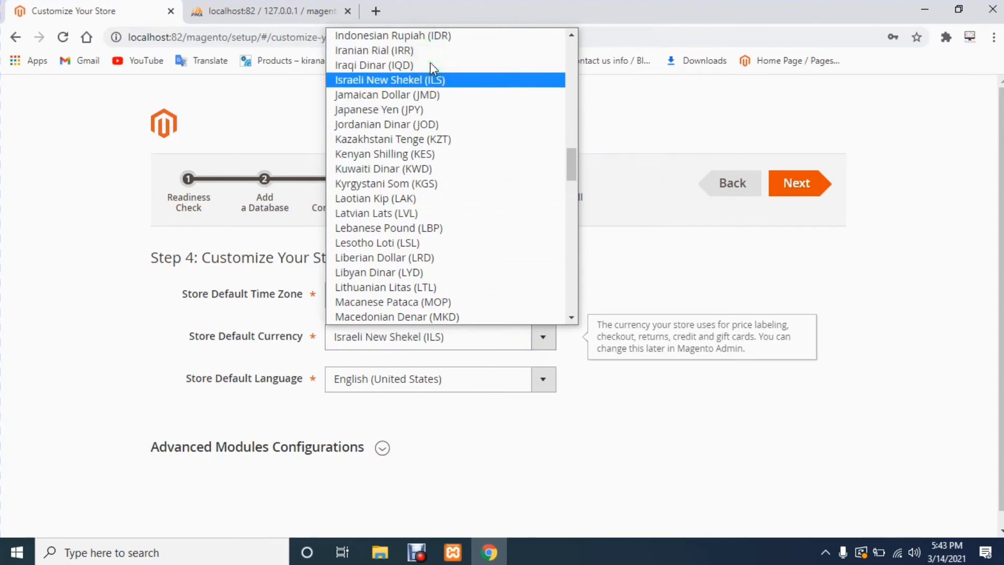
pyautogui.press('i')
pyautogui.click(421, 50)
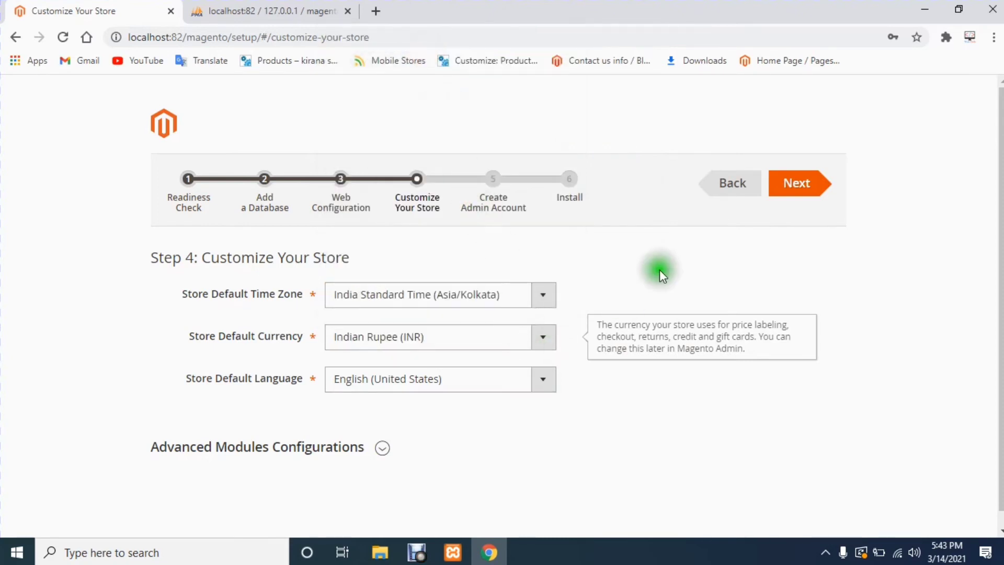
pyautogui.click(782, 197)
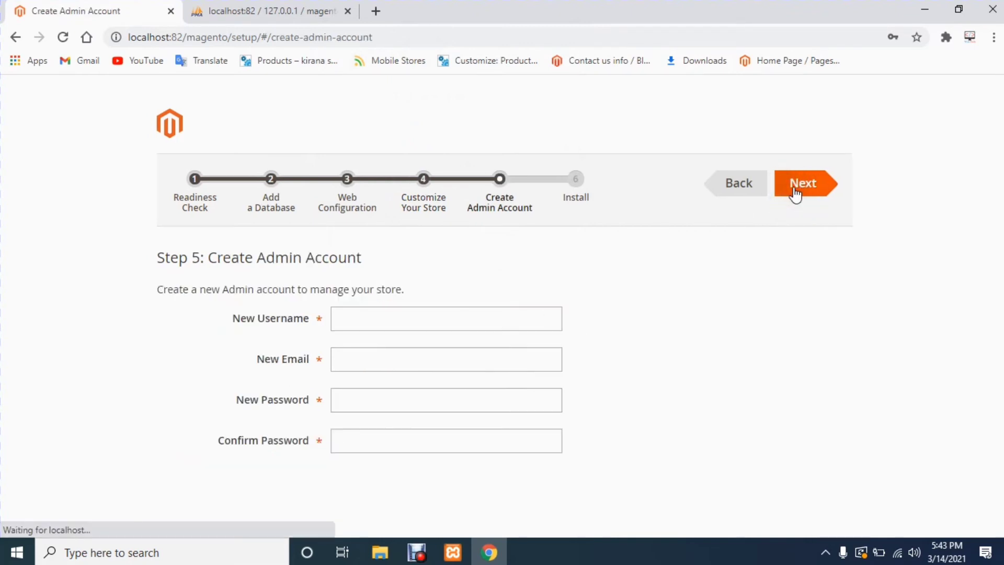
# Enter admin as the new admin account's username
pyautogui.click(397, 322)
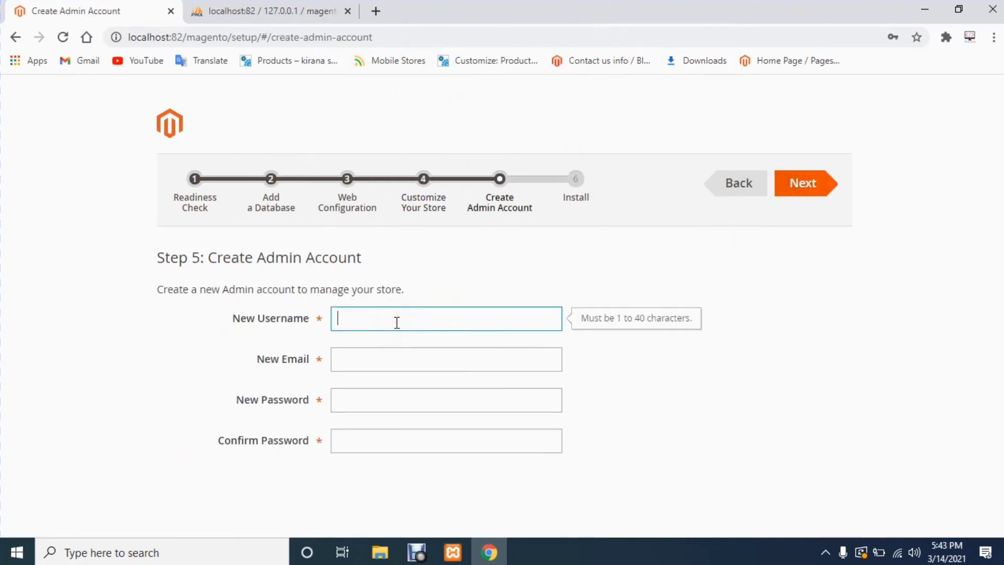
pyautogui.press('Return')
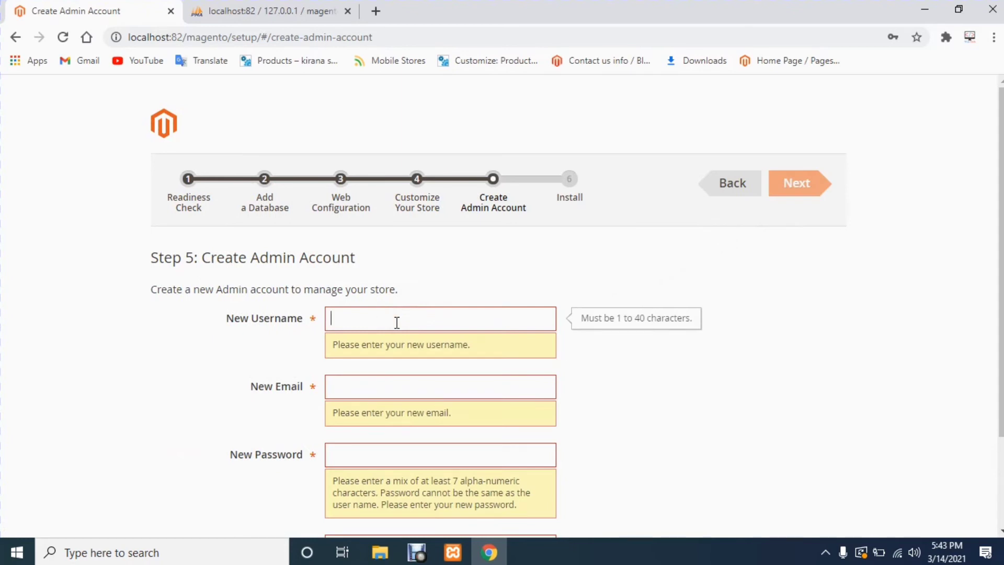
pyautogui.write('admin')
pyautogui.press('Tab')
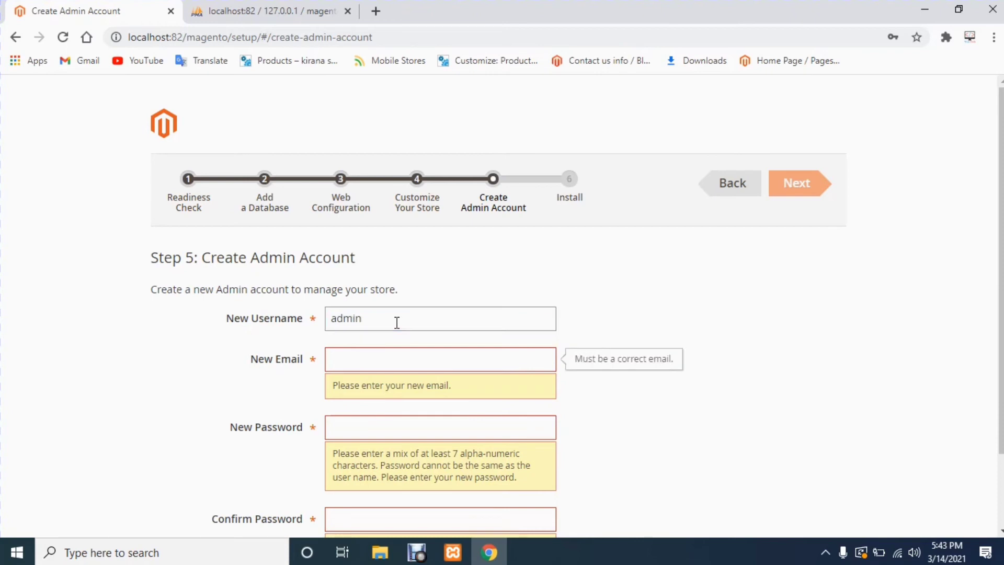
# Start the admin e-mail entry and enter a password in the New Password field
pyautogui.write('a')
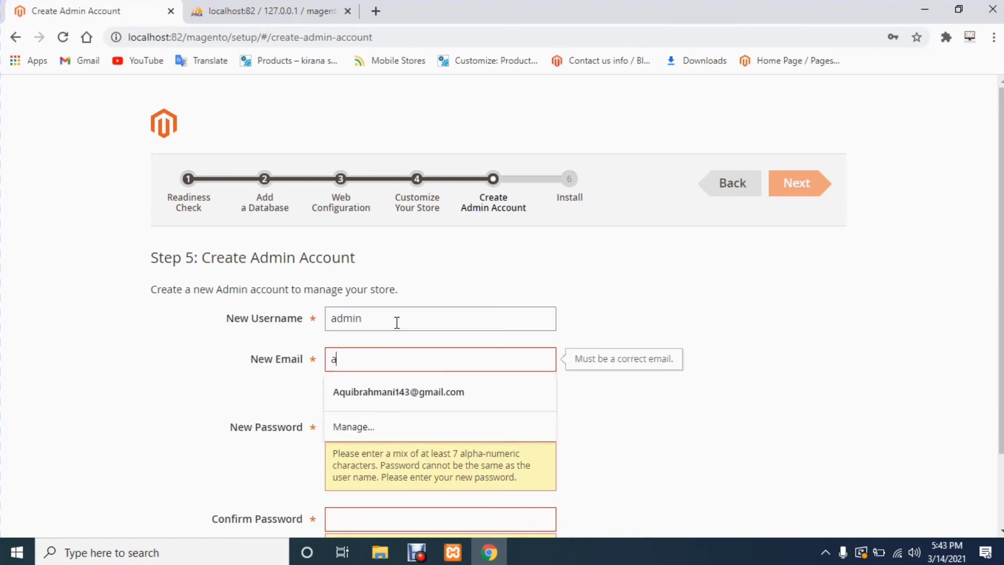
pyautogui.press('Tab')
pyautogui.write('•')
pyautogui.press('BackSpace')
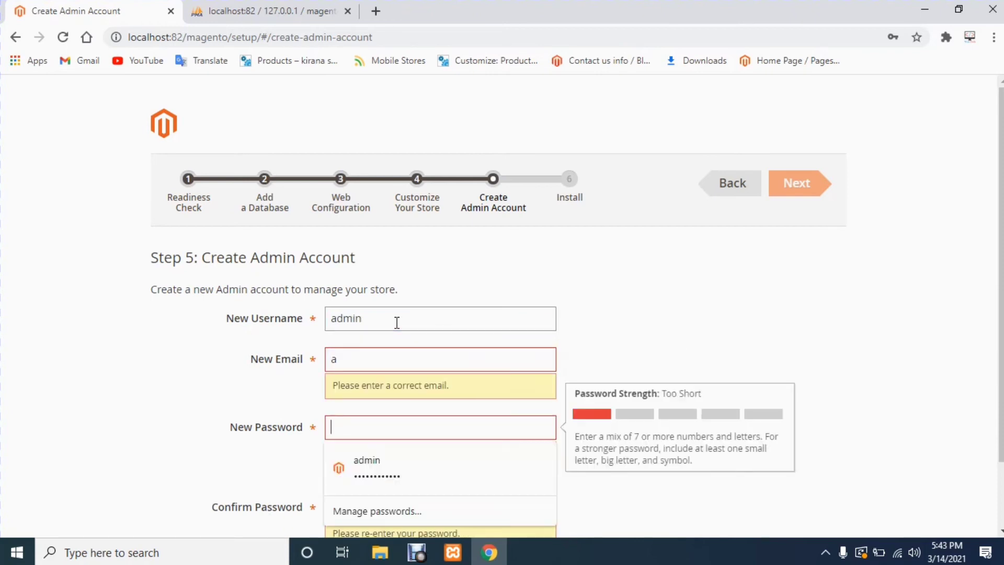
pyautogui.write('••••••••••')
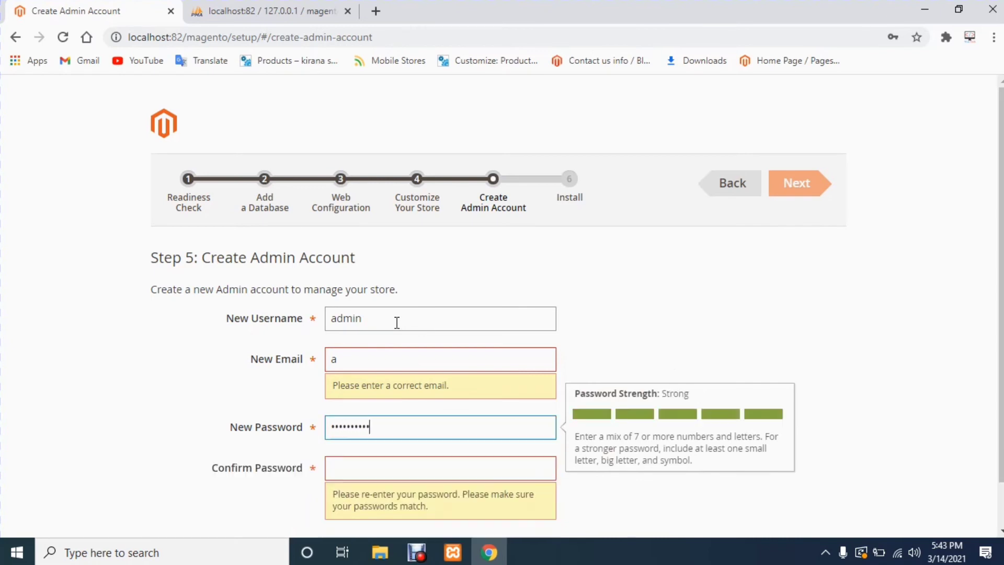
pyautogui.write('•••••')
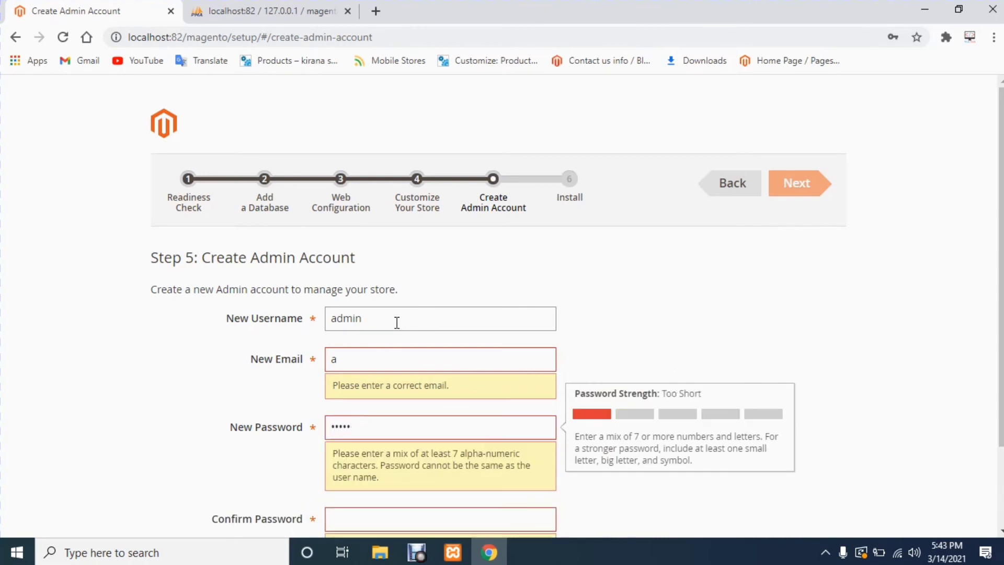
# Fill in the admin's e-mail from the saved suggestion and repeat the password in the Confirm Password field
pyautogui.click(394, 366)
pyautogui.click(387, 392)
pyautogui.click(404, 488)
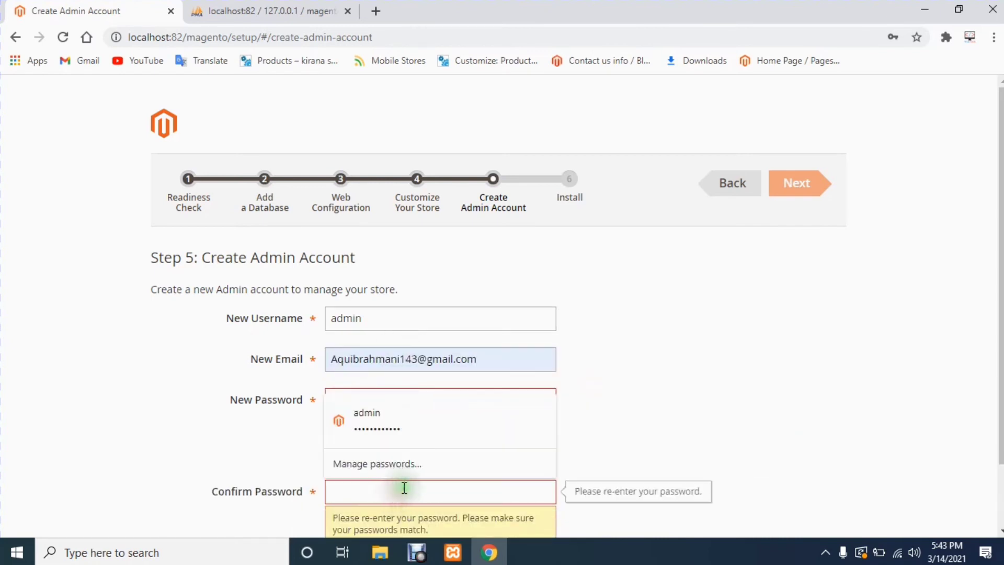
pyautogui.write('•••••')
# Lengthen the admin account password in the New Password field and repeat it in the Confirm Password field
pyautogui.moveTo(998, 366); pyautogui.dragTo(998, 400)
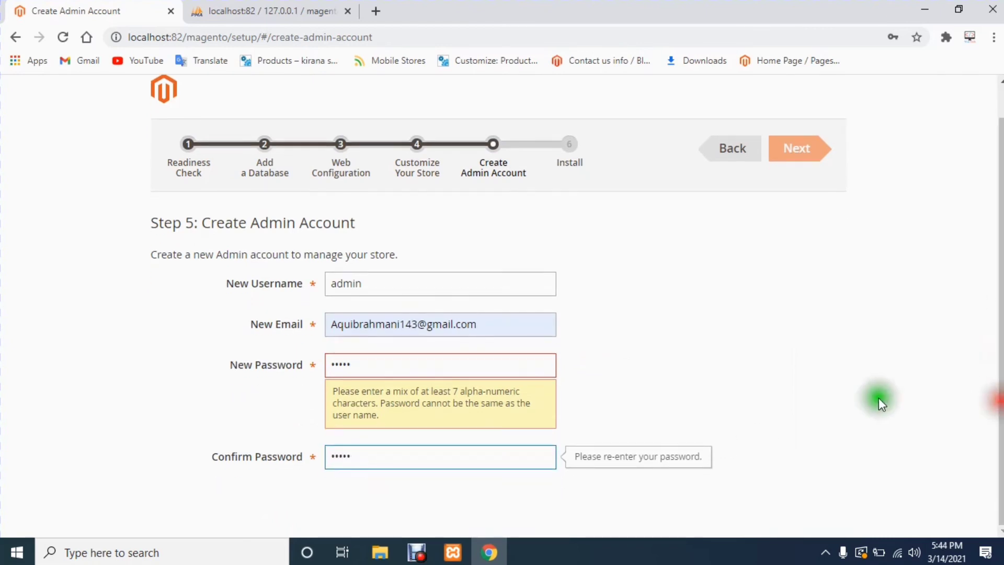
pyautogui.click(881, 403)
pyautogui.click(400, 366)
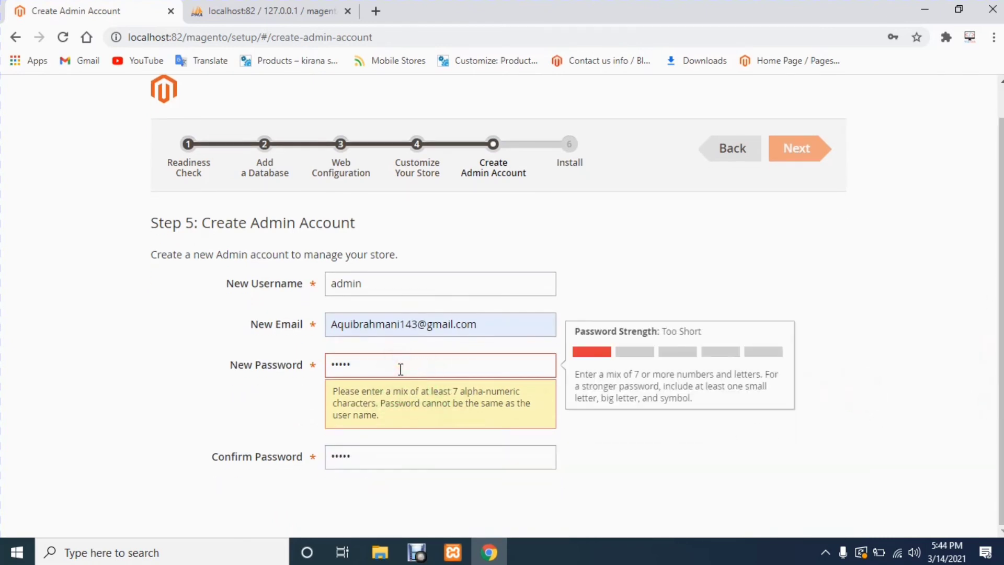
pyautogui.write('••••')
pyautogui.click(397, 420)
pyautogui.write('•••')
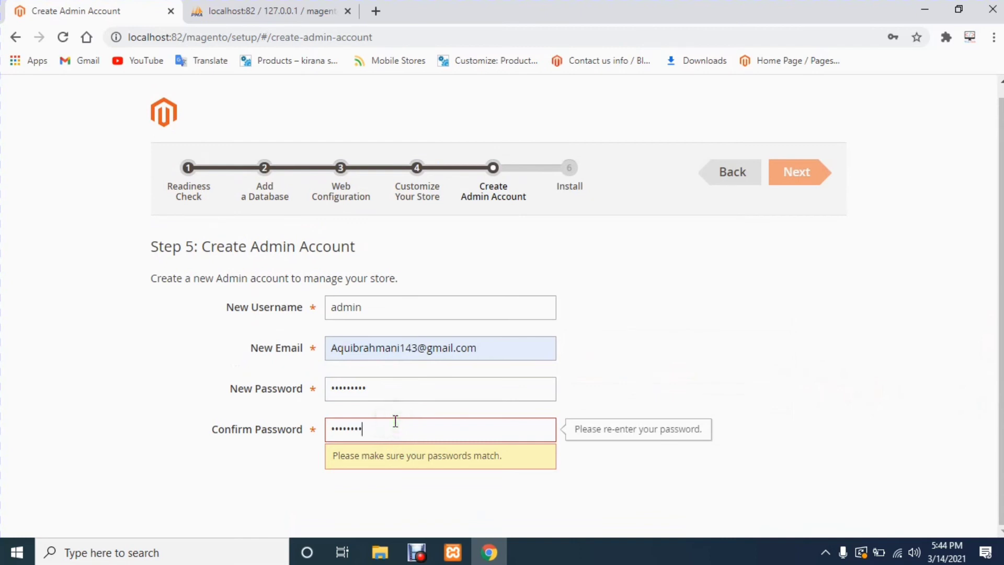
pyautogui.write('•')
# Continue from Create Admin Account to the Install step and start the Magento installation
pyautogui.click(808, 193)
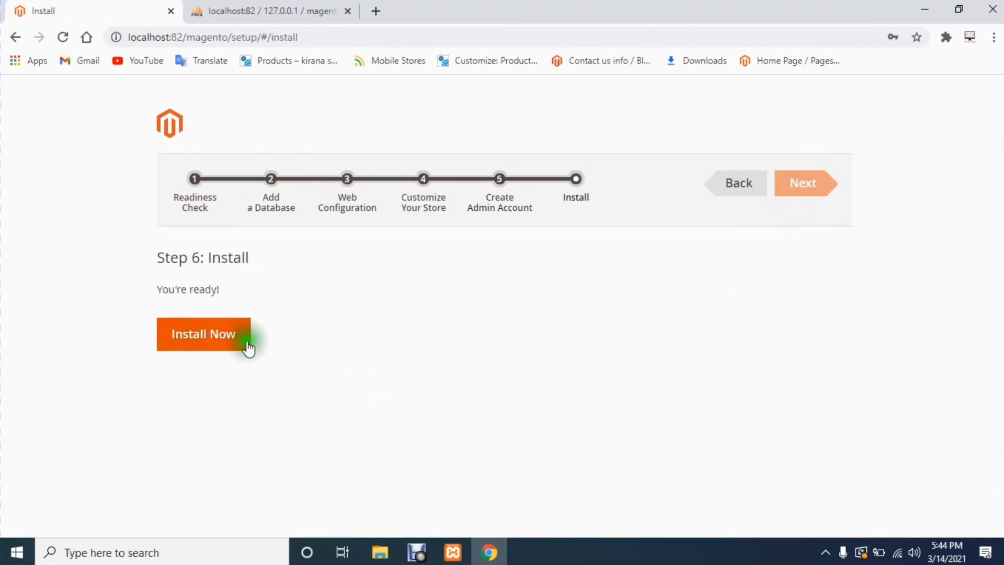
pyautogui.click(221, 347)
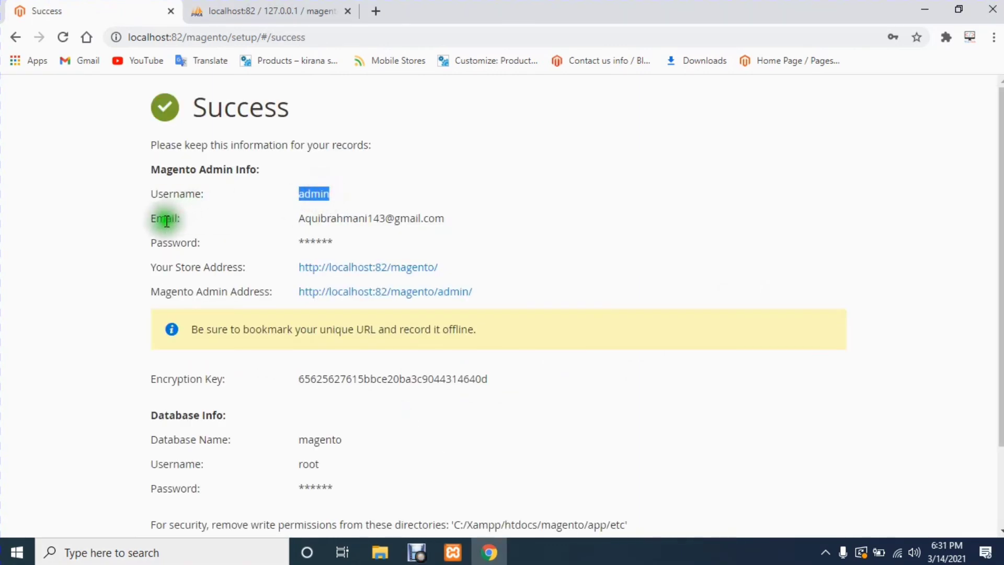
# Review the admin e-mail, masked password and store address in the Magento Admin Info on the Success page
pyautogui.click(292, 221)
pyautogui.moveTo(292, 222); pyautogui.dragTo(439, 229)
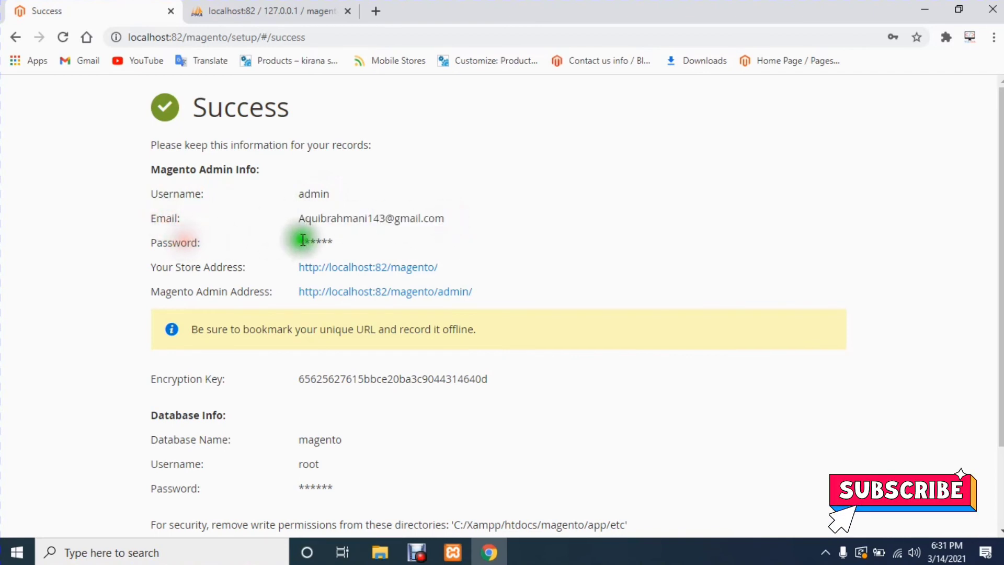
pyautogui.moveTo(298, 239); pyautogui.dragTo(366, 242)
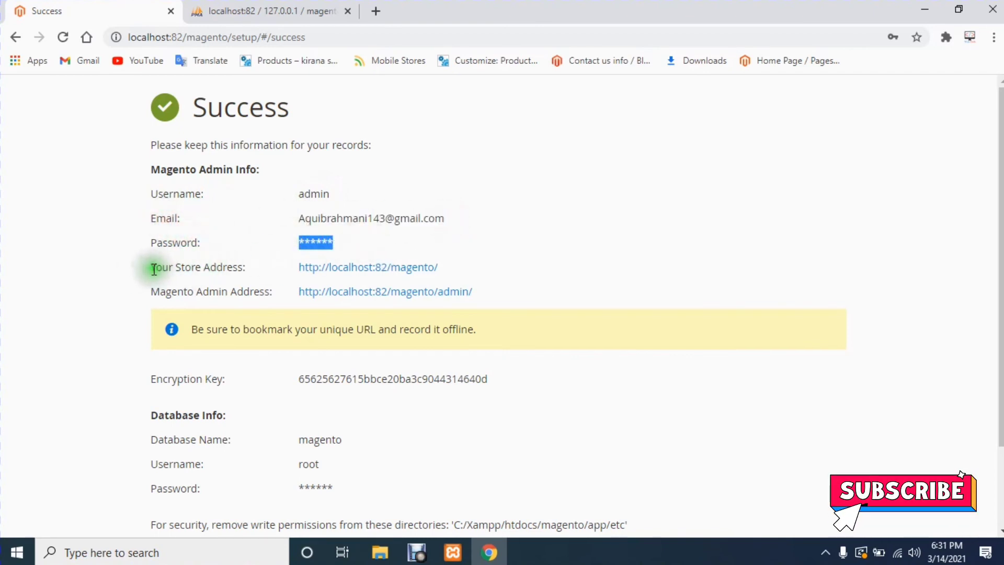
pyautogui.moveTo(151, 267); pyautogui.dragTo(242, 268)
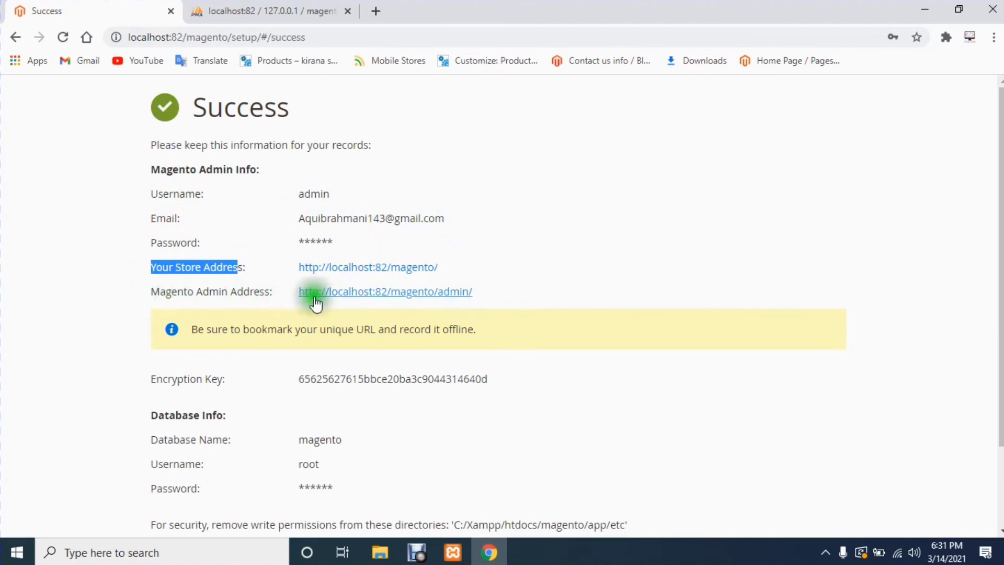
# Open Launch Magento Admin from the Success page in a new browser tab
pyautogui.scroll(-2, 335, 314)
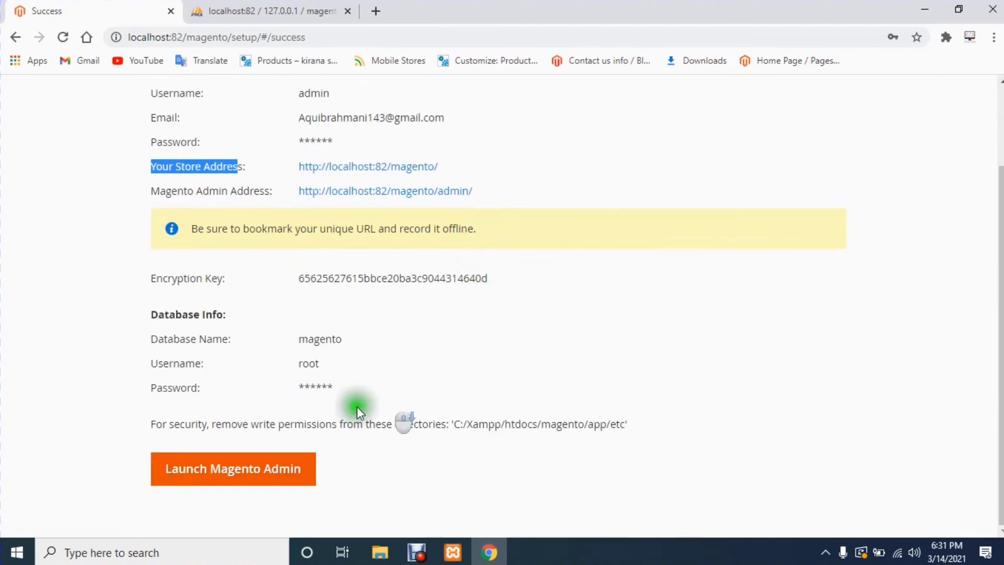
pyautogui.rightClick(261, 489)
pyautogui.rightClick(183, 469)
pyautogui.click(262, 332)
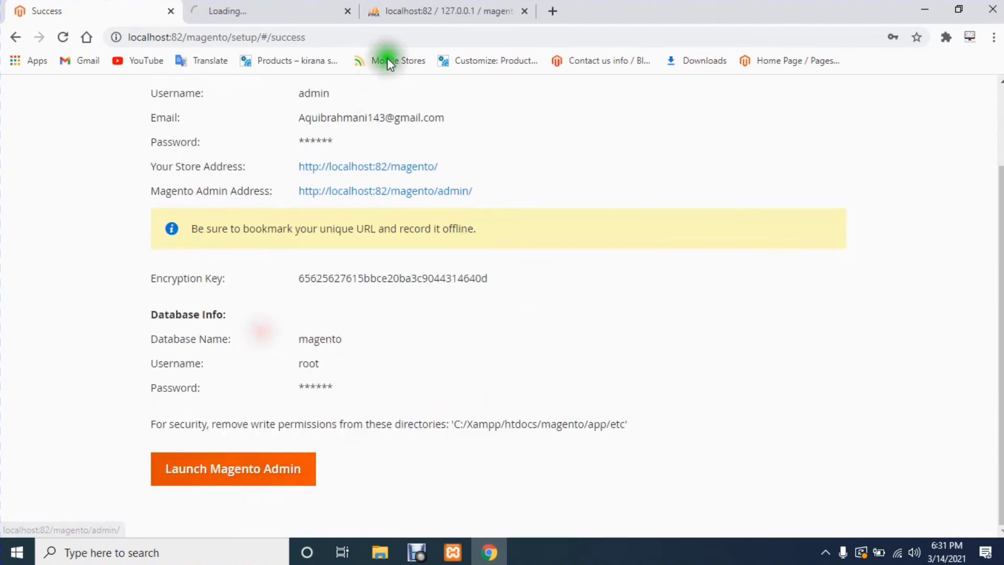
# Check the magento database page in phpMyAdmin and open the store address from the Success page in a new tab
pyautogui.click(268, 18)
pyautogui.click(403, 9)
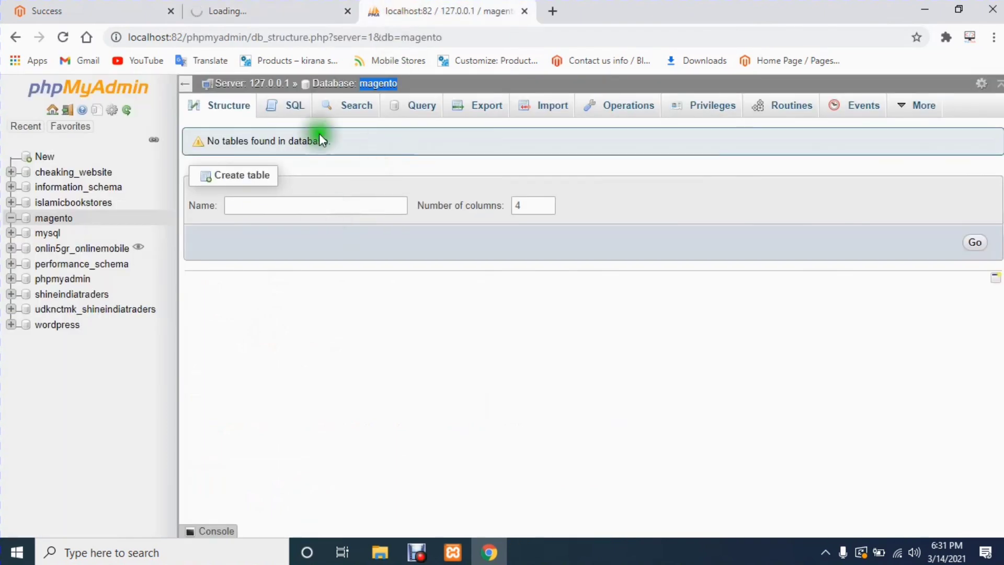
pyautogui.click(208, 13)
pyautogui.click(130, 10)
pyautogui.scroll(1, 336, 363)
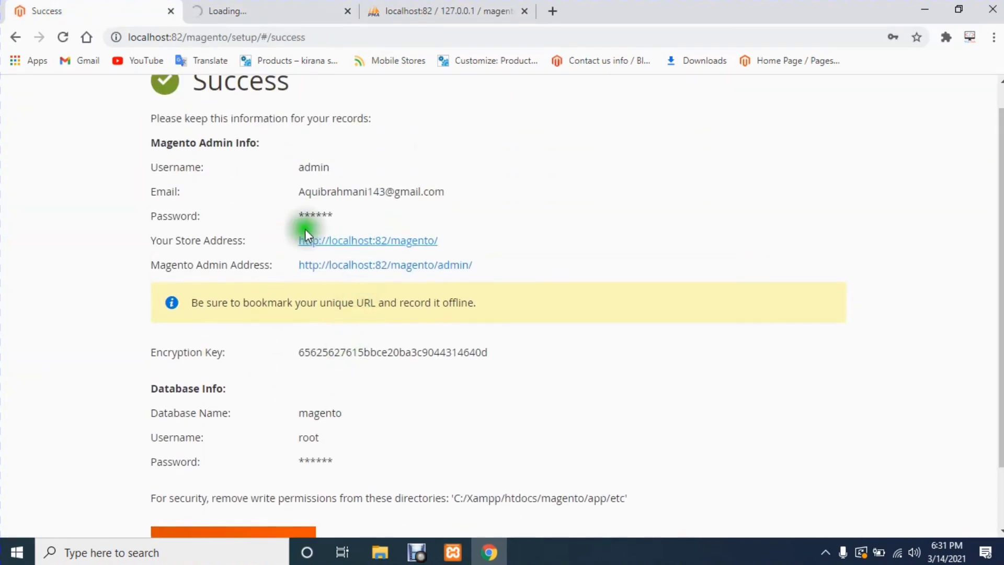
pyautogui.click(322, 244)
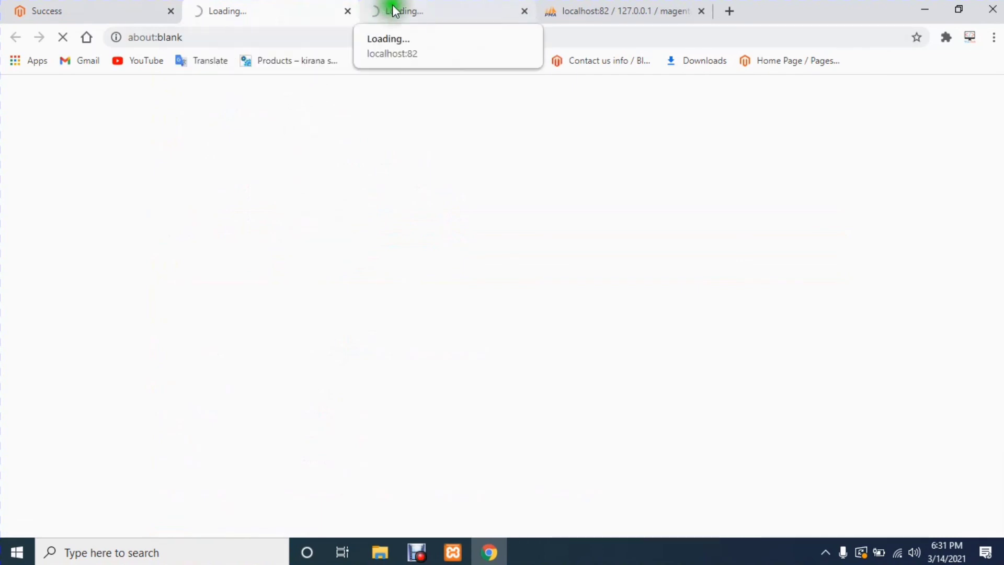
# Reload the magento database in phpMyAdmin and look through its list of tables
pyautogui.click(429, 5)
pyautogui.click(234, 7)
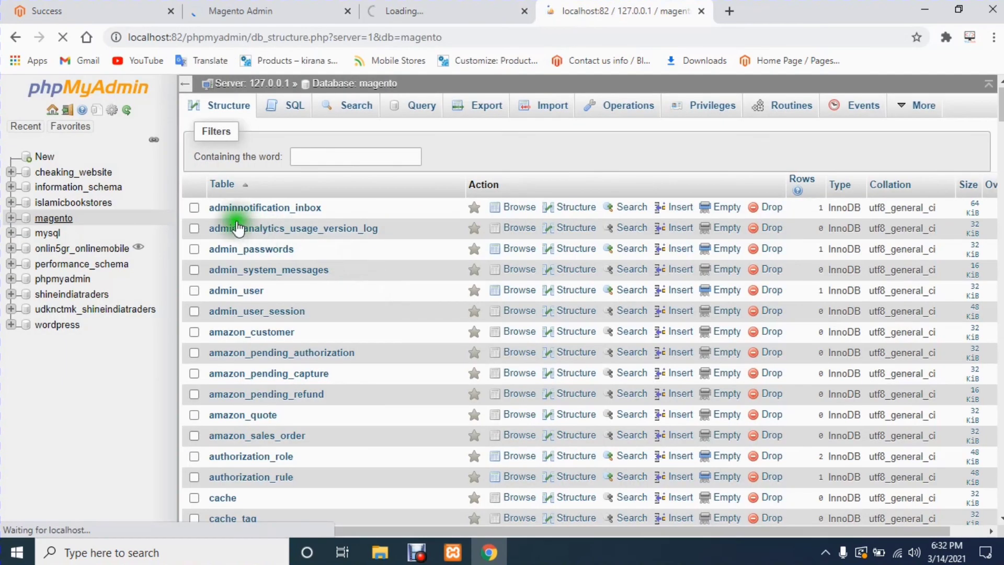
pyautogui.scroll(-1, 259, 389)
pyautogui.scroll(-20, 260, 390)
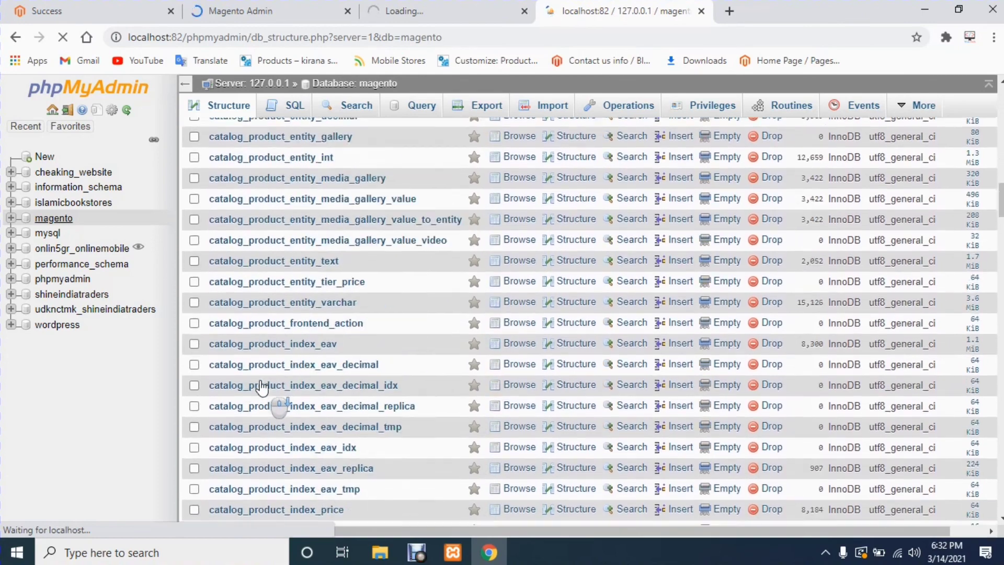
pyautogui.scroll(-20, 260, 390)
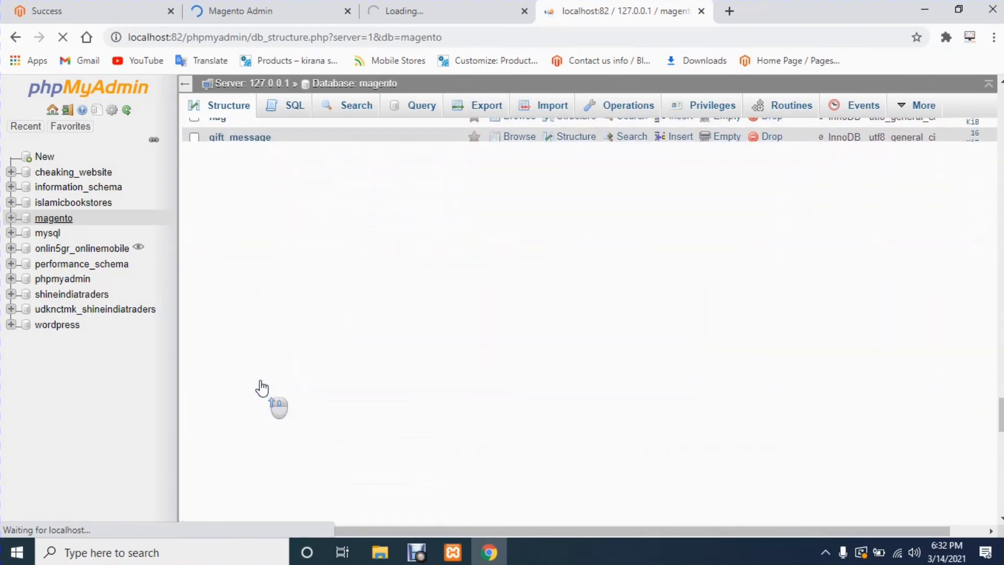
pyautogui.scroll(18, 259, 390)
# Check how the Magento storefront home page and the Magento Admin page load in their browser tabs
pyautogui.click(394, 11)
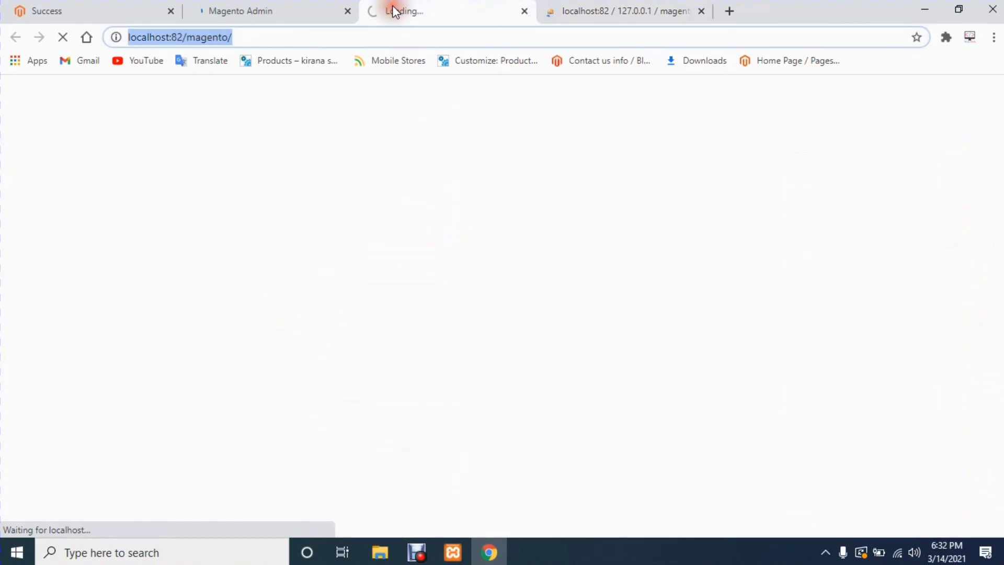
pyautogui.click(266, 22)
pyautogui.click(517, 267)
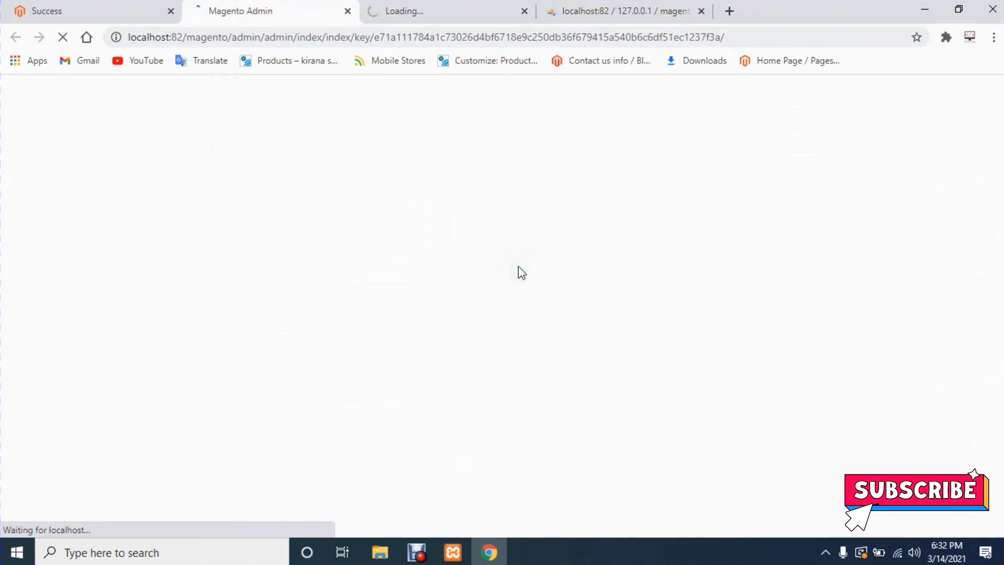
pyautogui.click(403, 15)
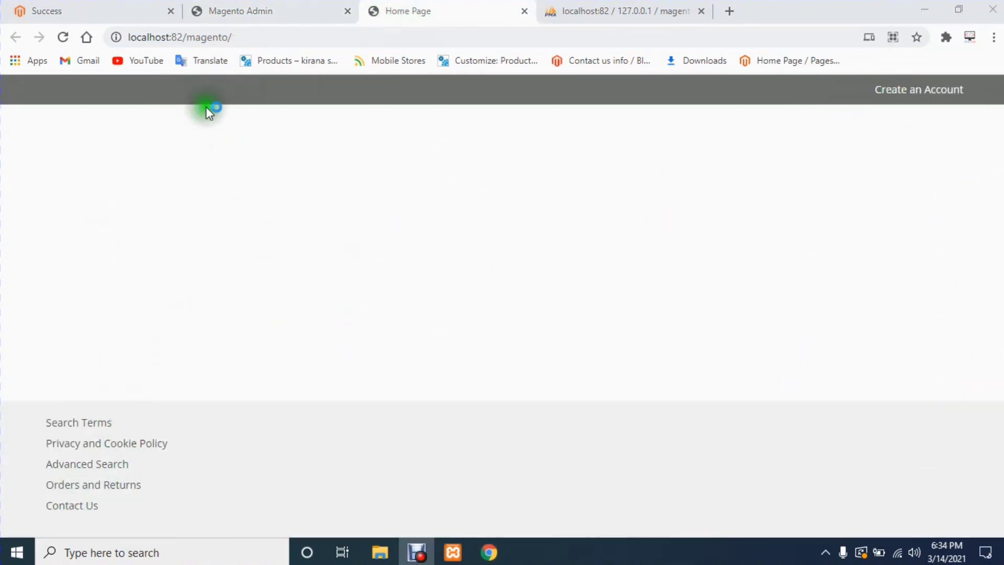
pyautogui.click(243, 11)
pyautogui.click(415, 12)
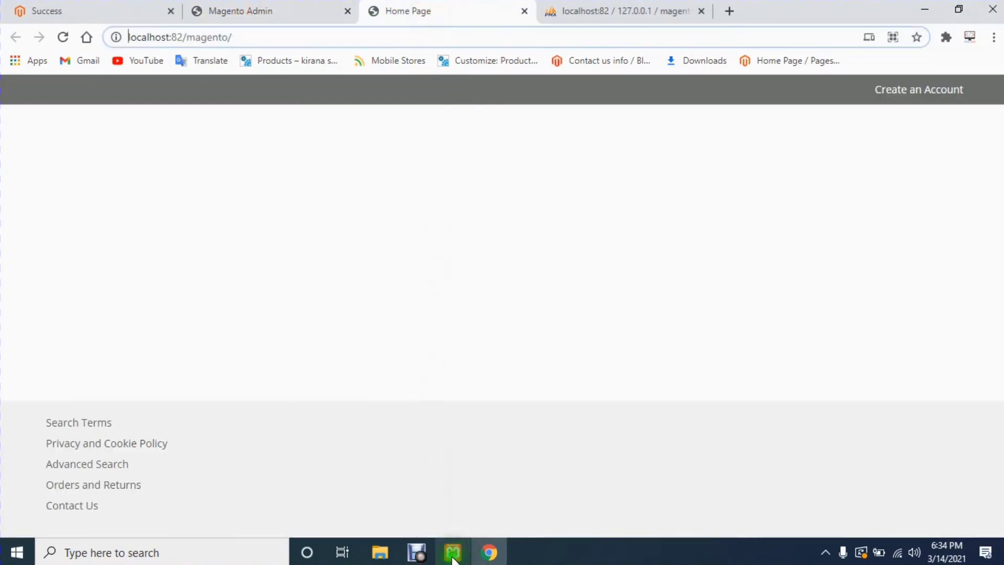